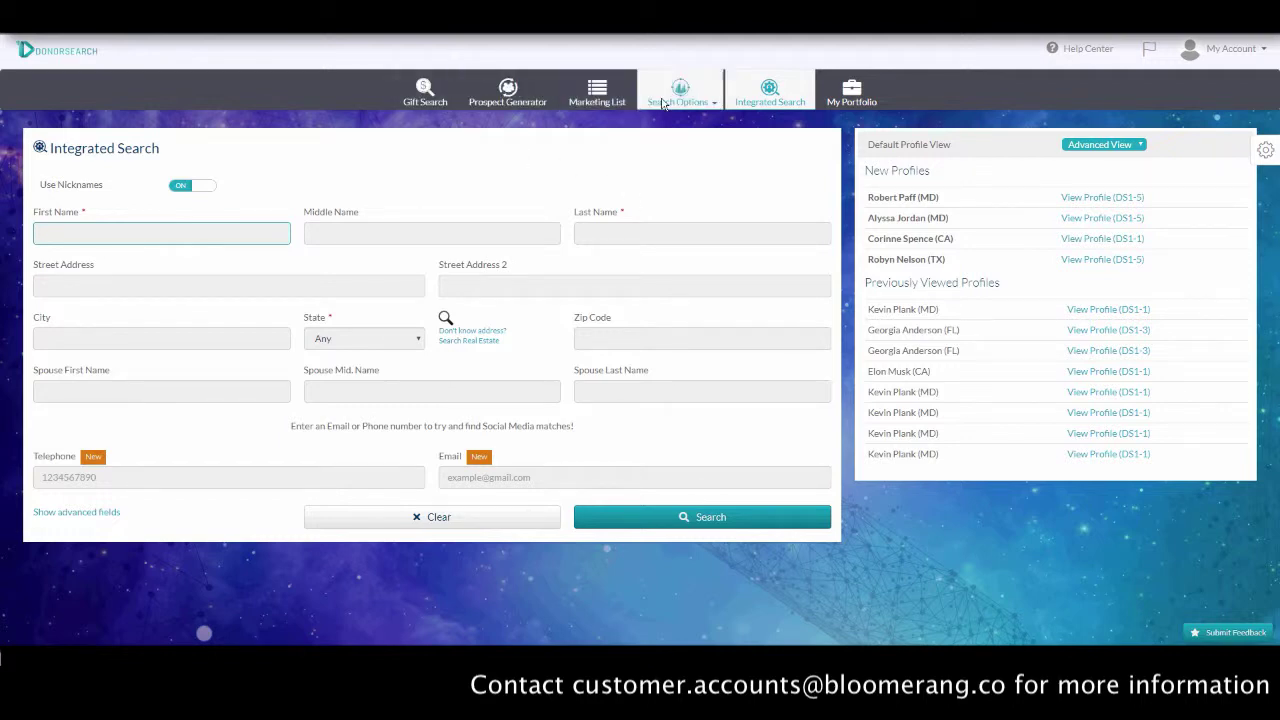
# Run a gift search for "under armour" and sort the results by low gift from highest to lowest
pyautogui.click(425, 95)
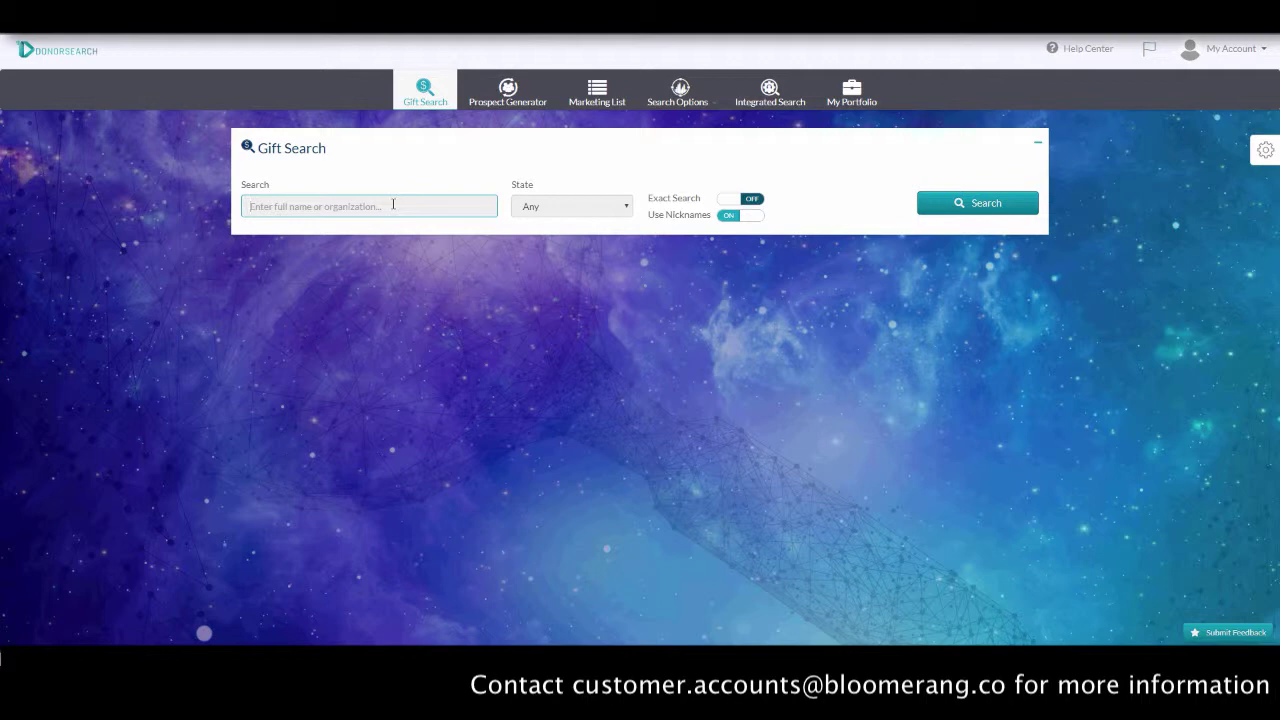
pyautogui.write('Under')
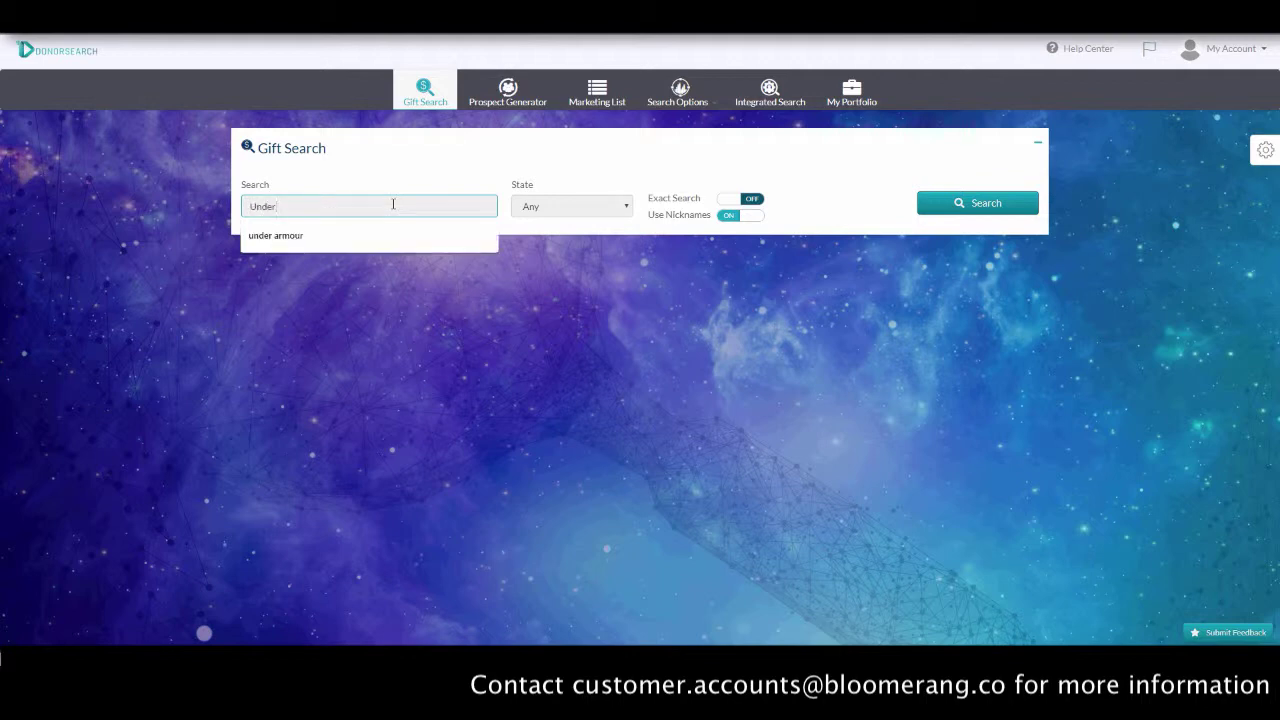
pyautogui.press('Down')
pyautogui.press('Return')
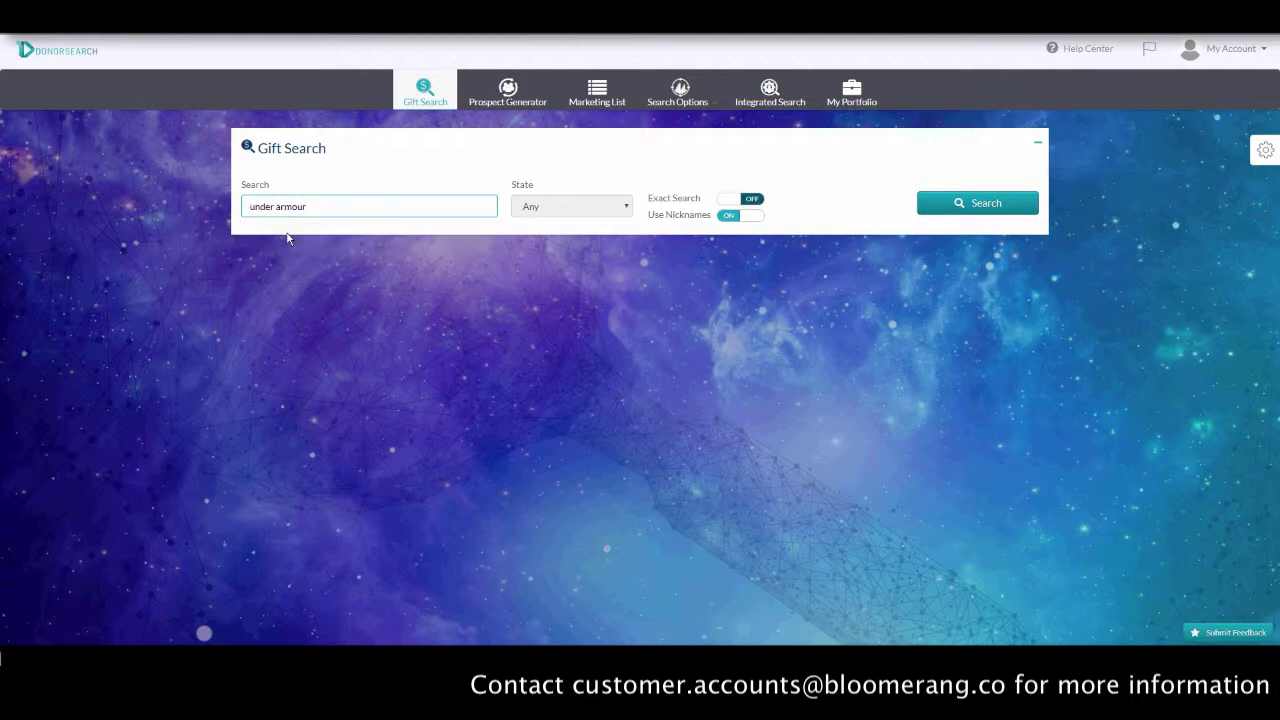
pyautogui.click(969, 208)
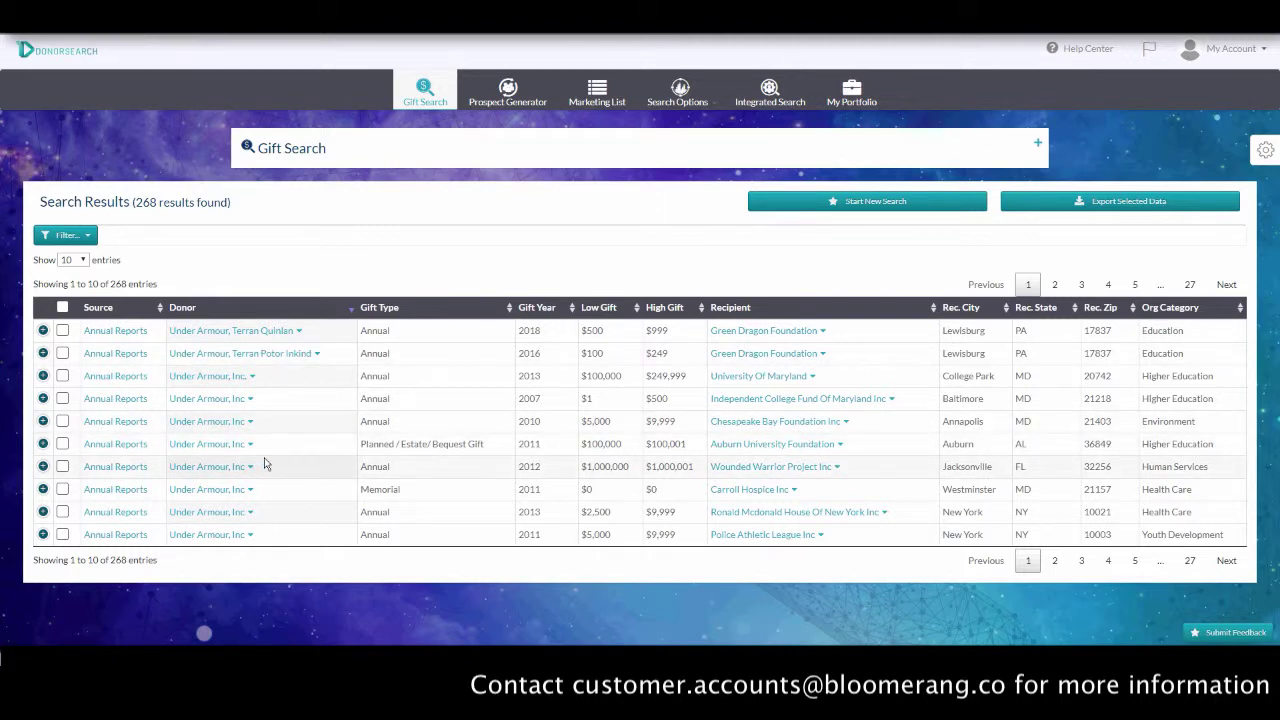
pyautogui.click(605, 308)
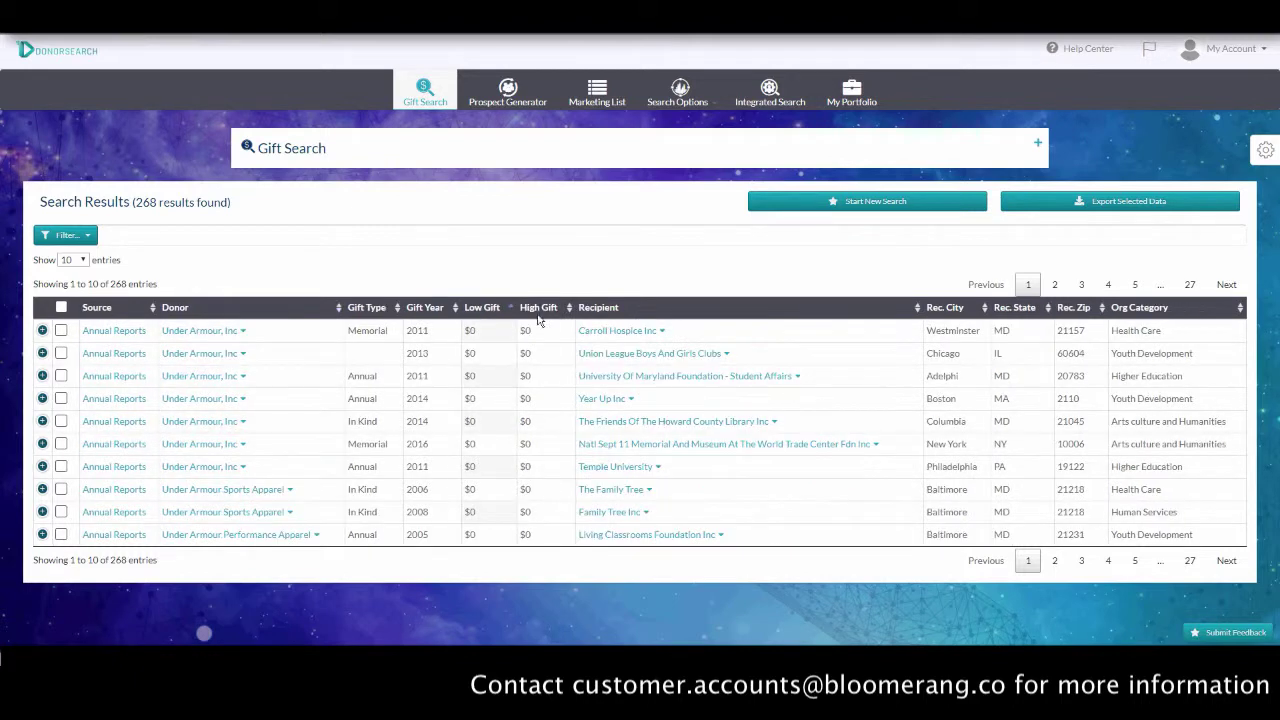
pyautogui.click(490, 310)
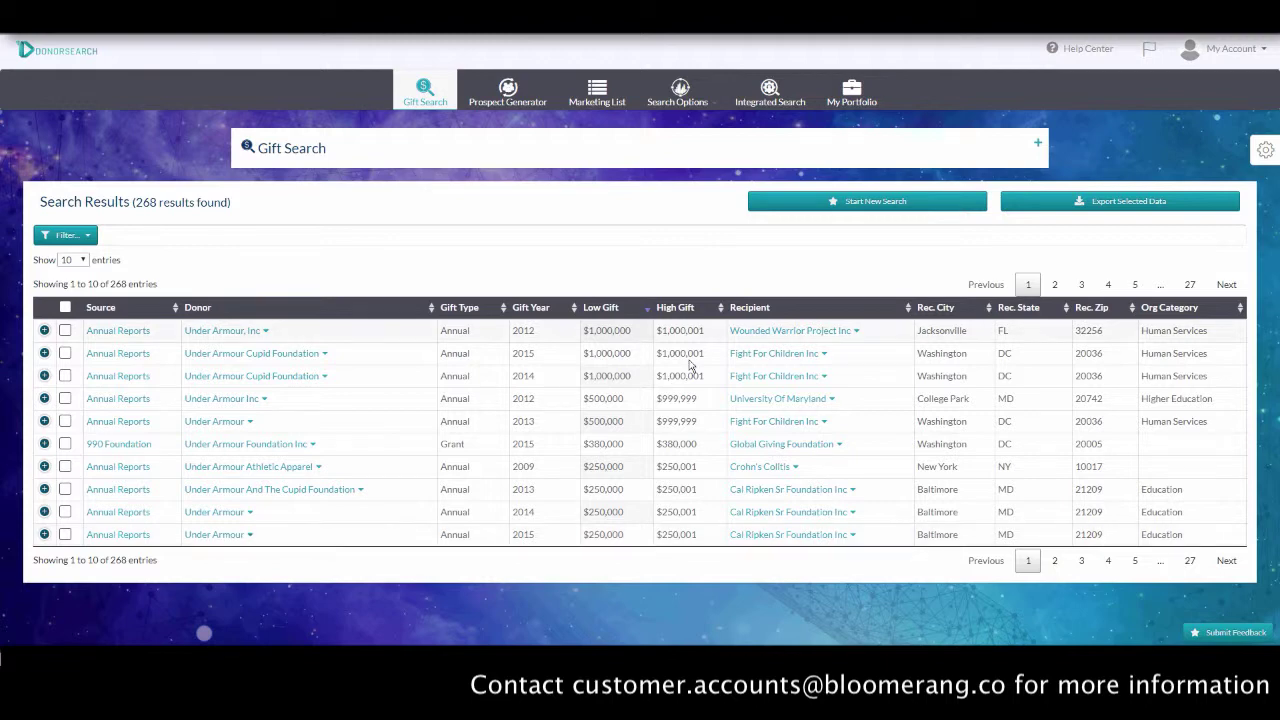
# Search the Prospect Generator for Animal Related organizations in the state AK
pyautogui.click(521, 100)
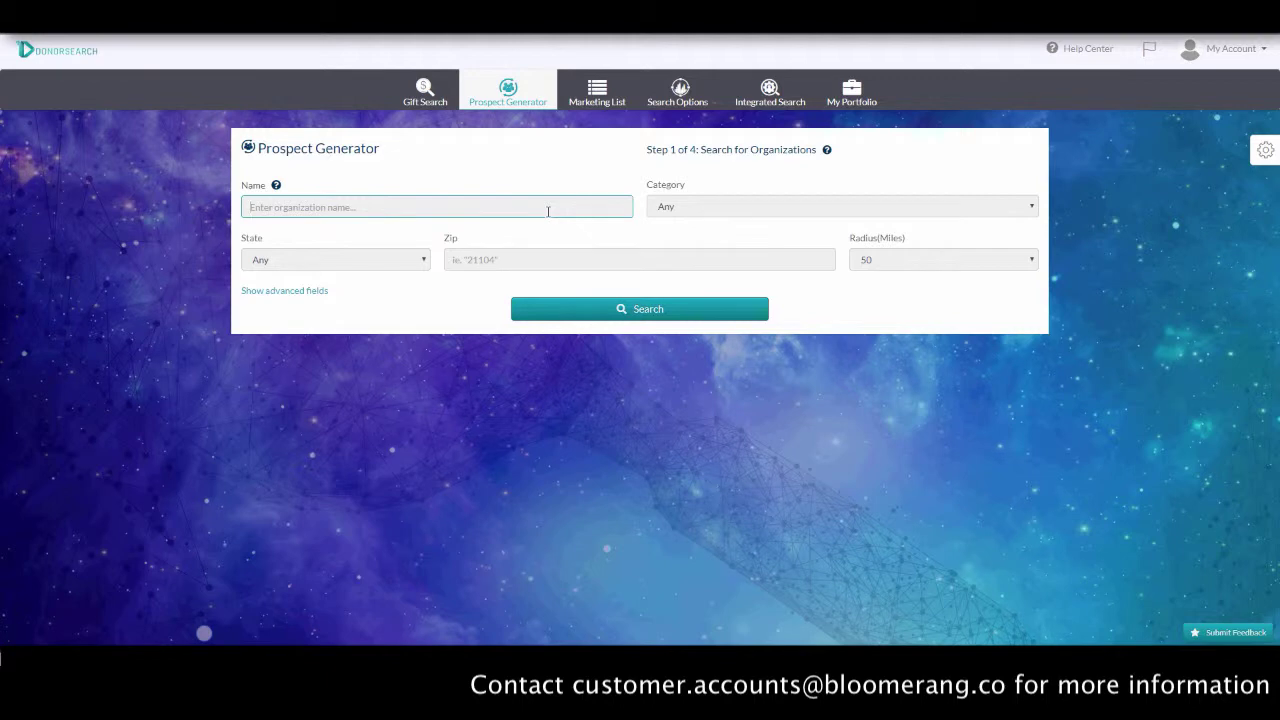
pyautogui.click(709, 209)
pyautogui.click(700, 250)
pyautogui.click(314, 263)
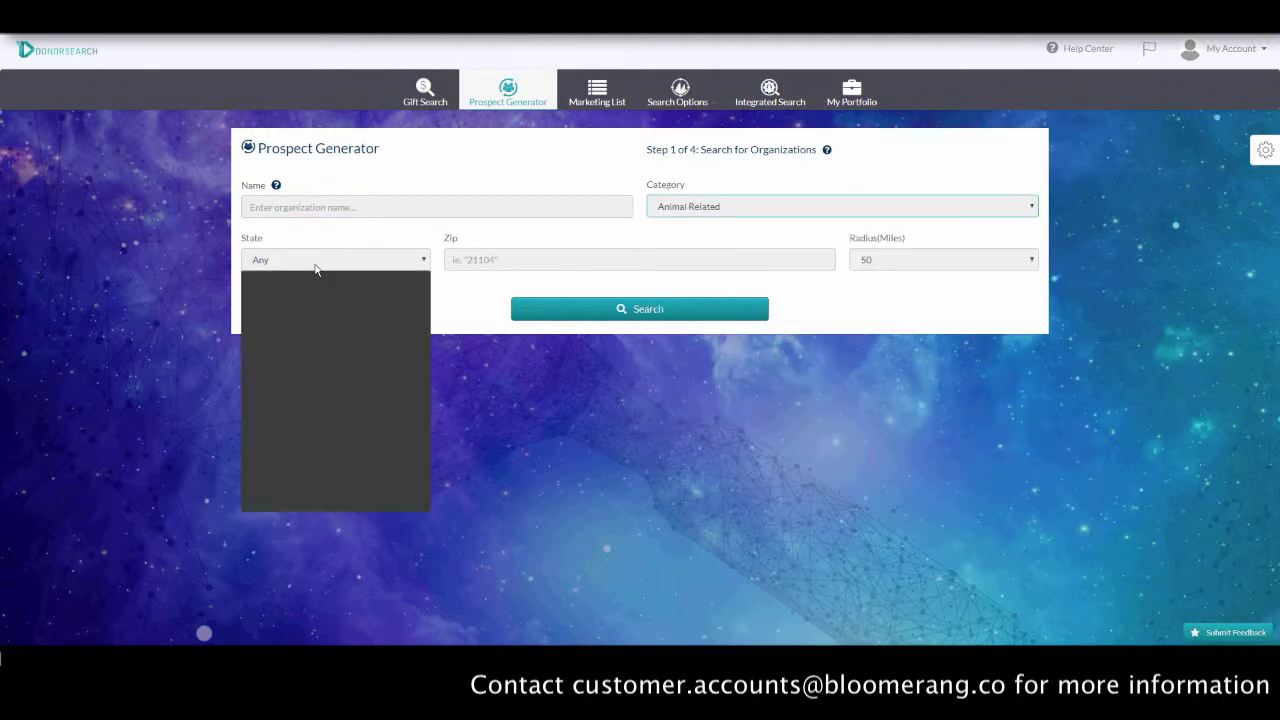
pyautogui.click(292, 287)
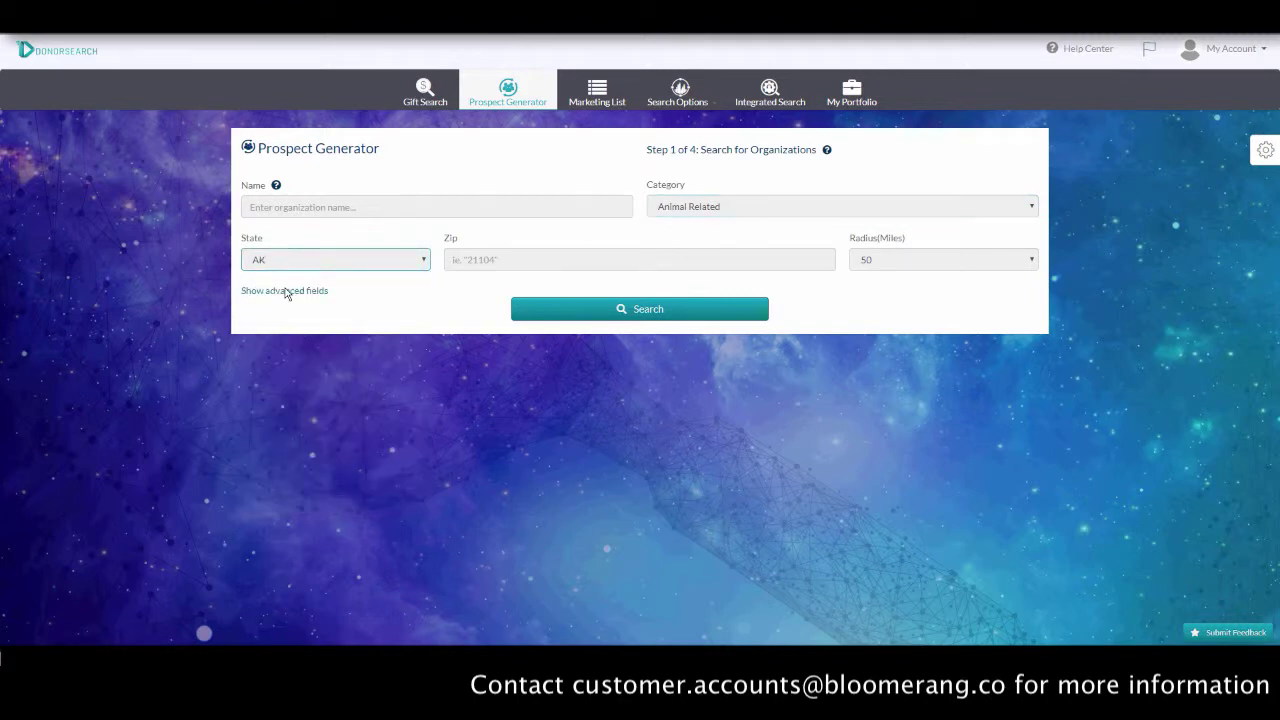
pyautogui.click(648, 312)
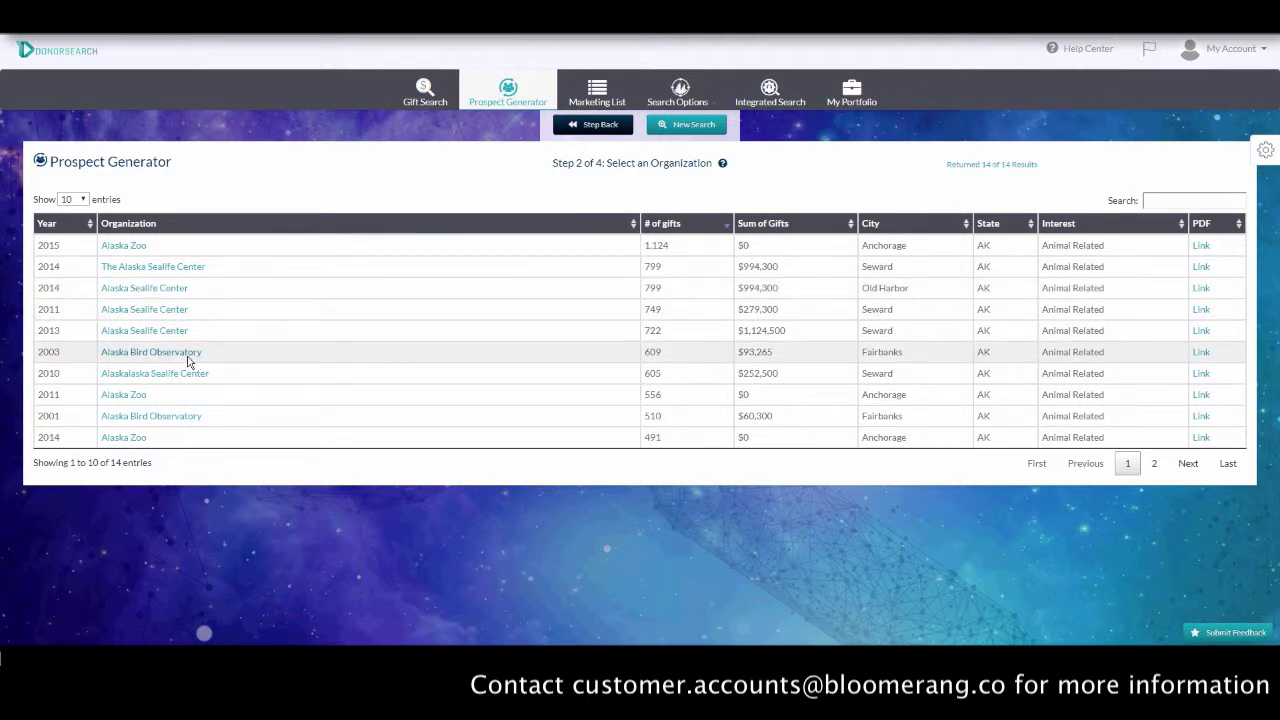
# View the donors of the 2014 The Alaska Sealife Center record, then those of the 2013 Alaska Sealife Center record
pyautogui.click(157, 268)
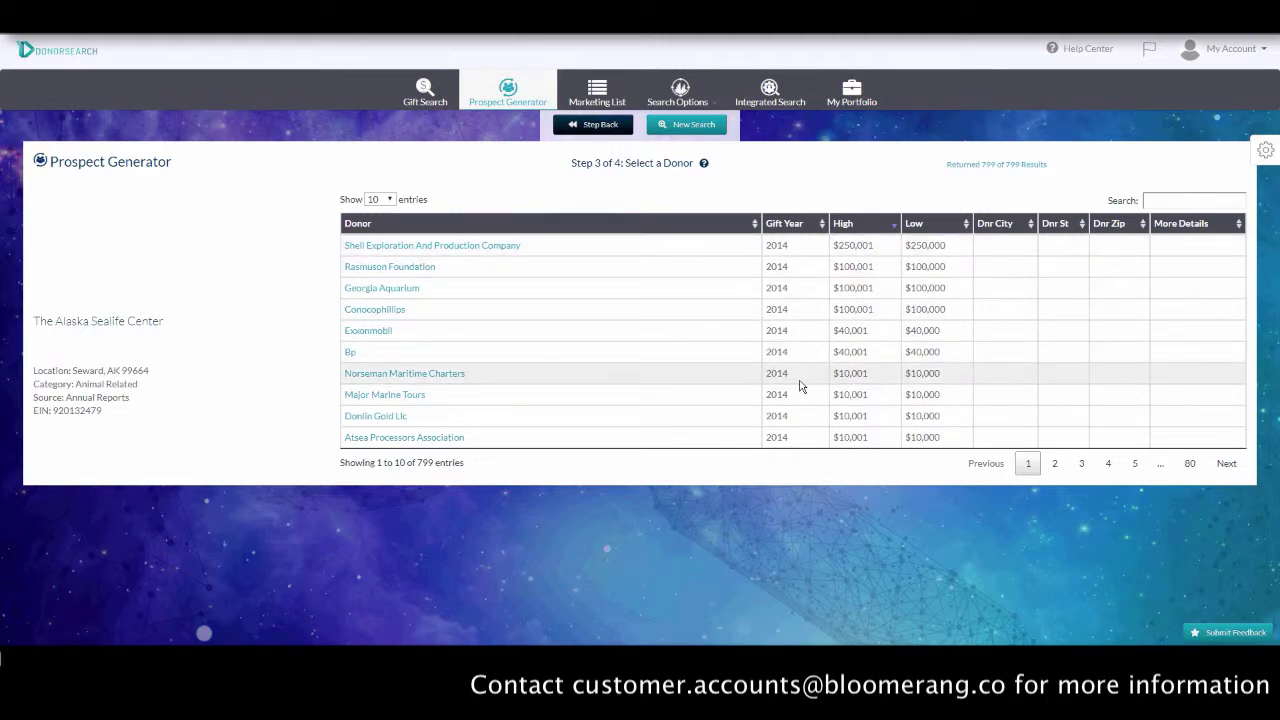
pyautogui.click(588, 127)
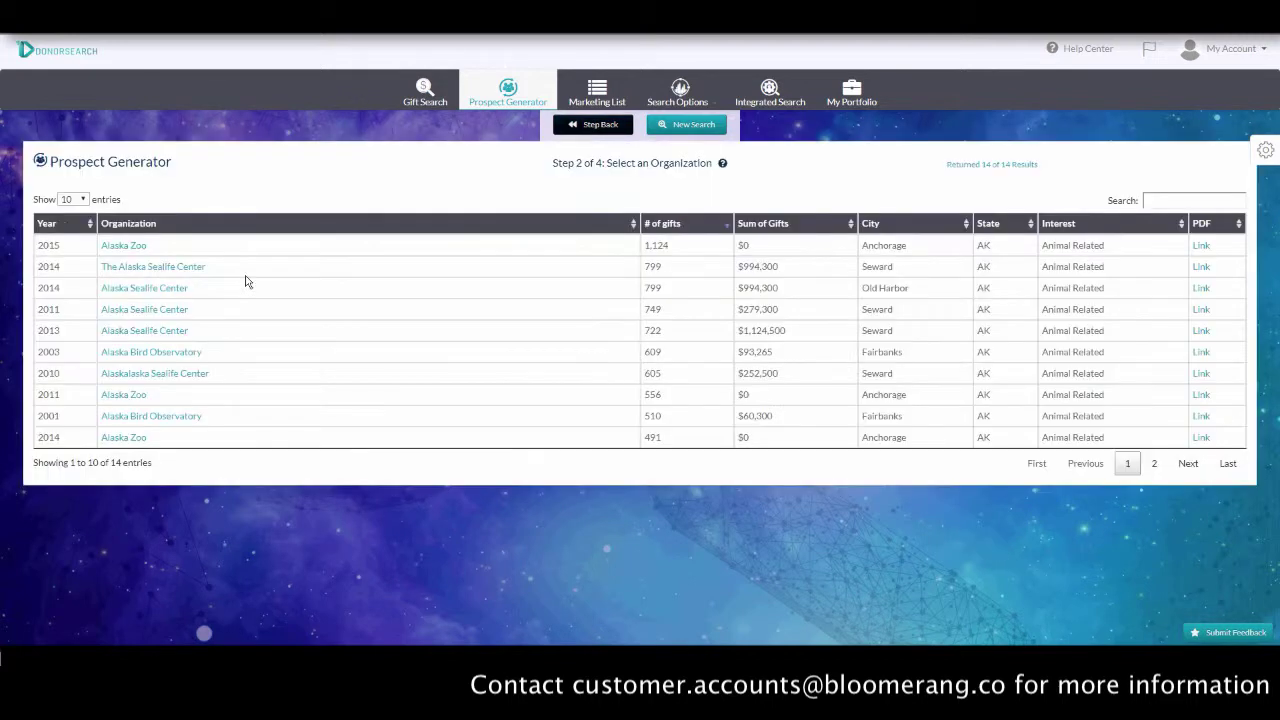
pyautogui.click(144, 331)
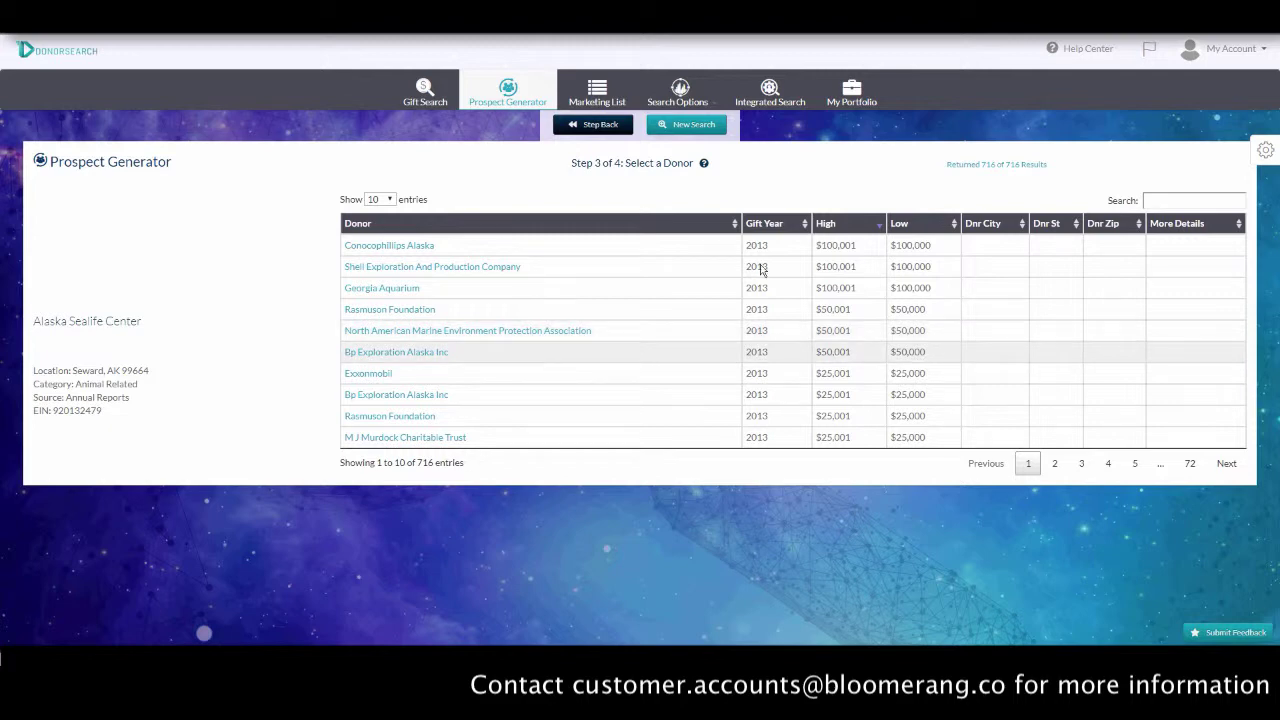
# Start a new organization search, browse the category and state options, and set the radius to 100 miles
pyautogui.click(680, 126)
pyautogui.click(706, 207)
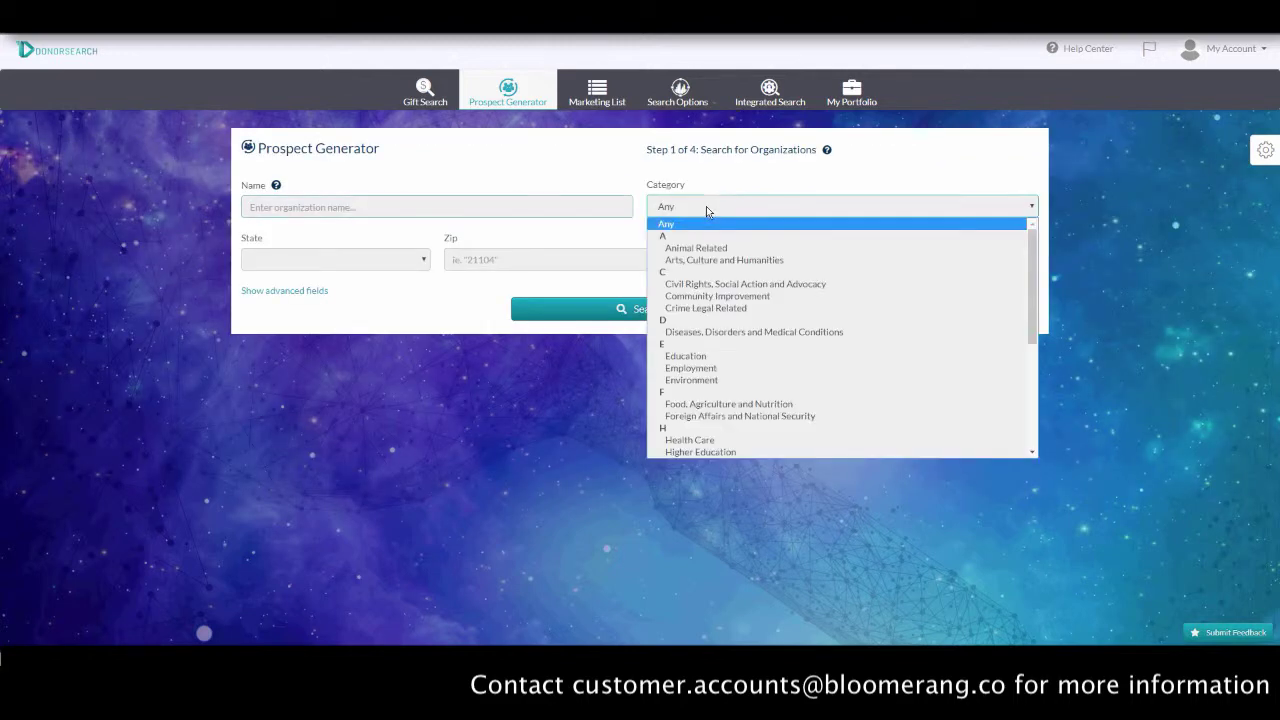
pyautogui.scroll(-3, 752, 319)
pyautogui.scroll(-2, 752, 322)
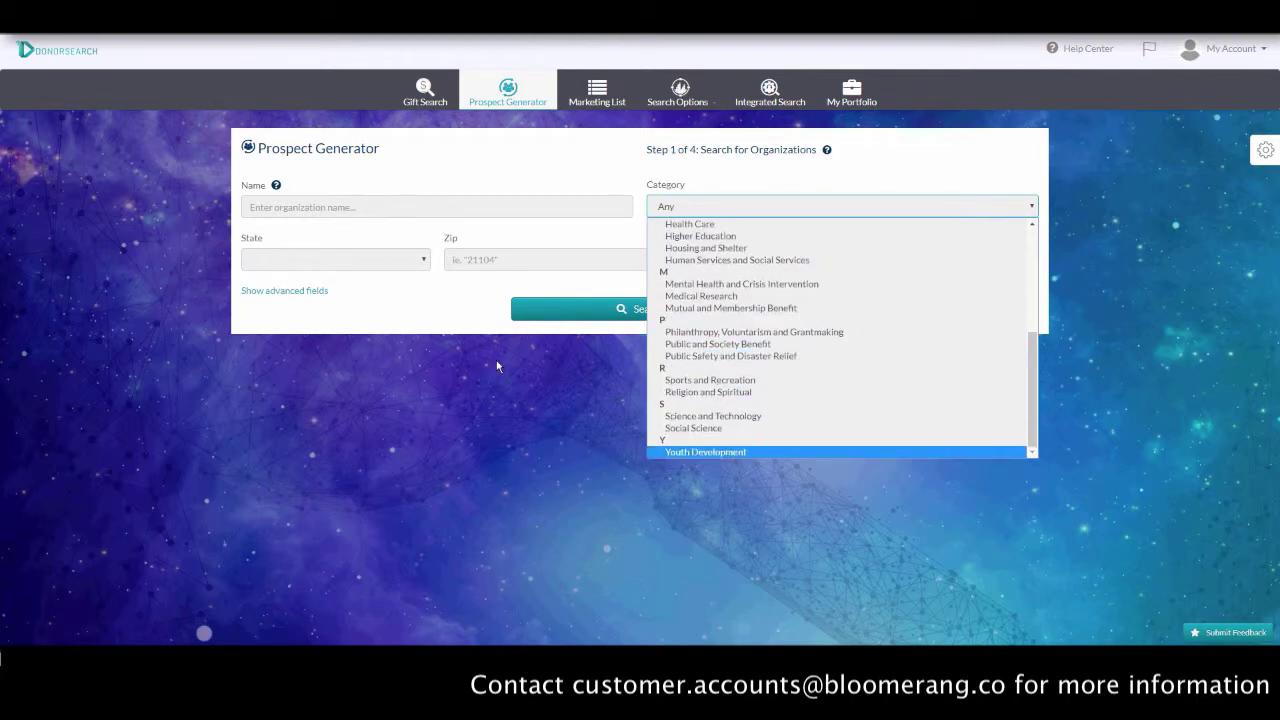
pyautogui.click(360, 260)
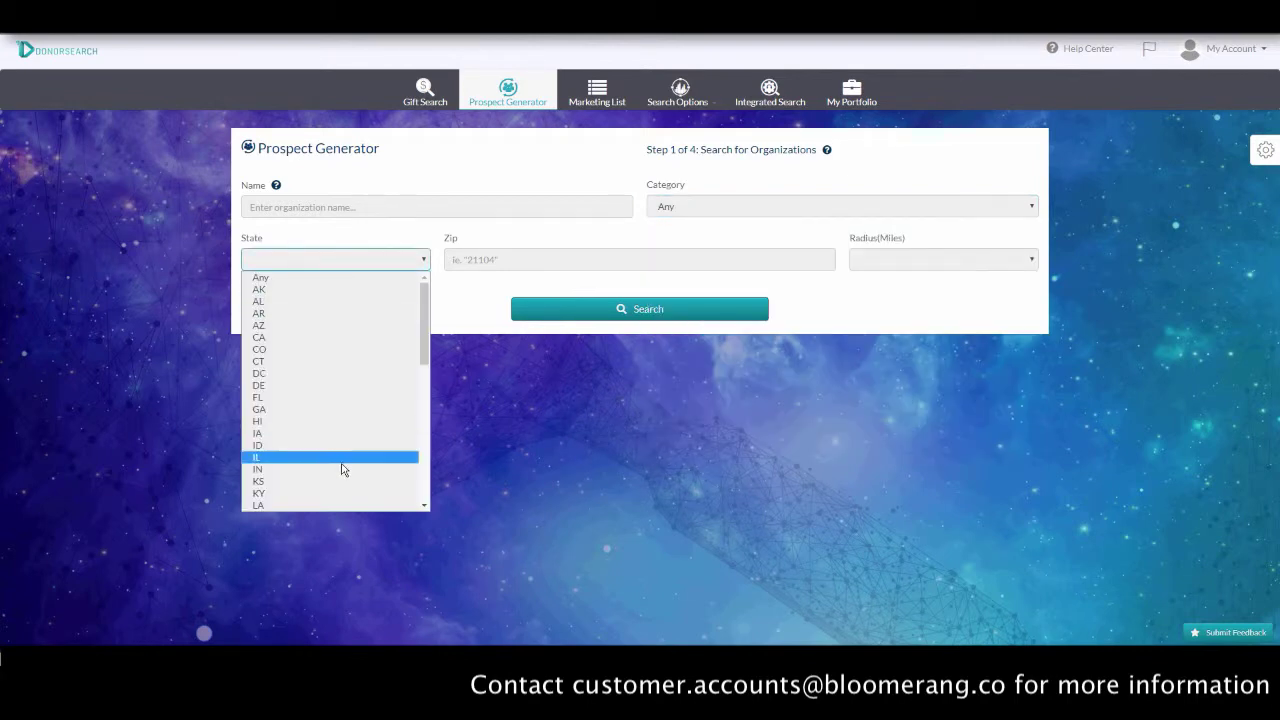
pyautogui.click(565, 258)
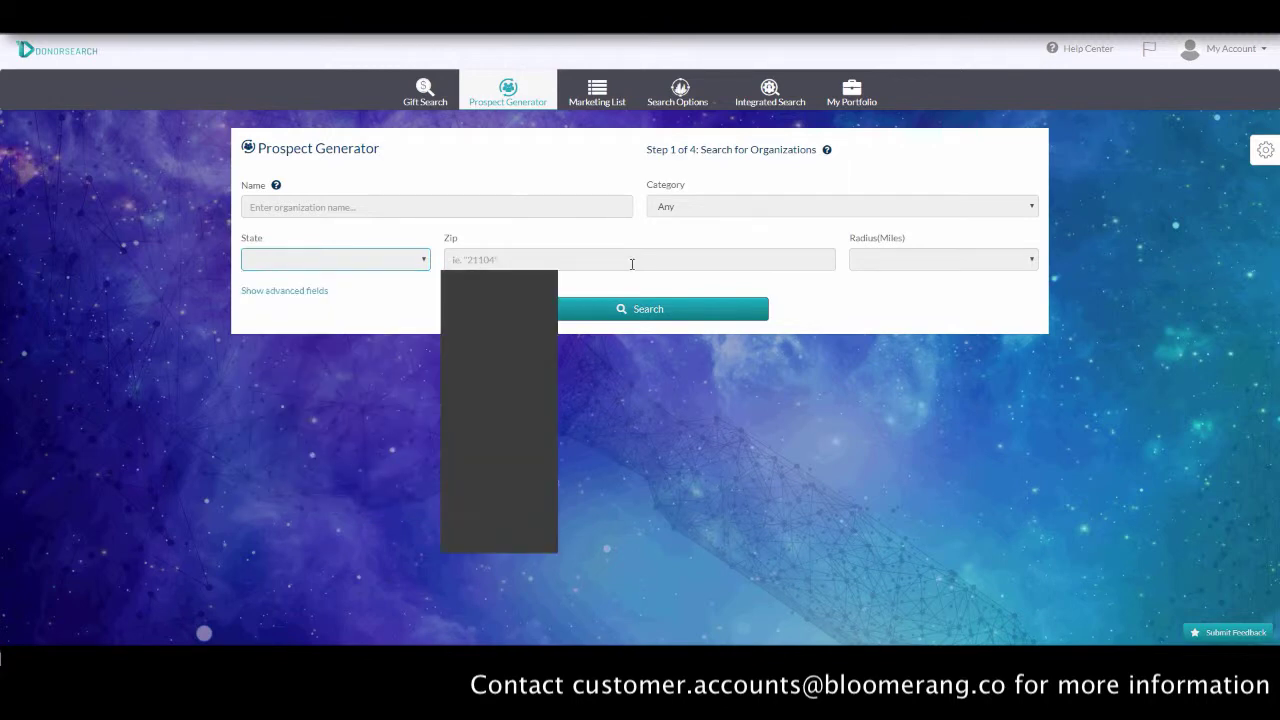
pyautogui.click(920, 260)
pyautogui.click(920, 288)
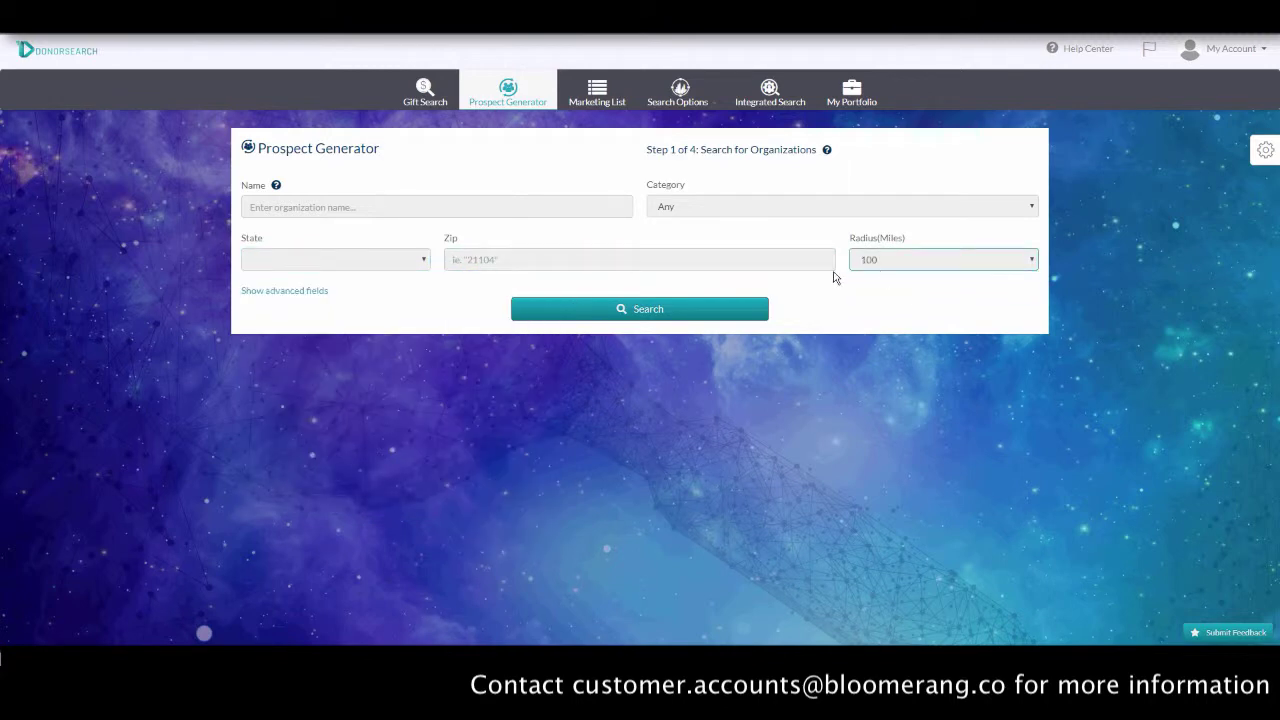
pyautogui.click(690, 264)
pyautogui.click(324, 206)
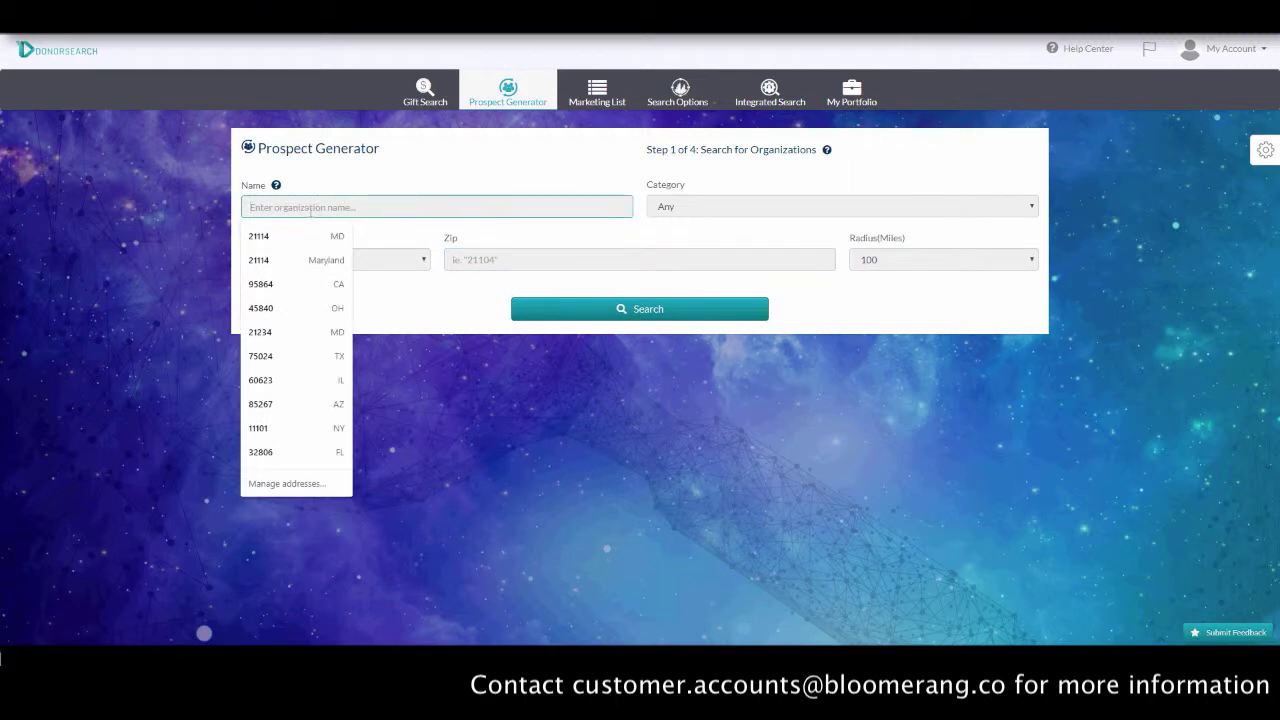
pyautogui.click(386, 186)
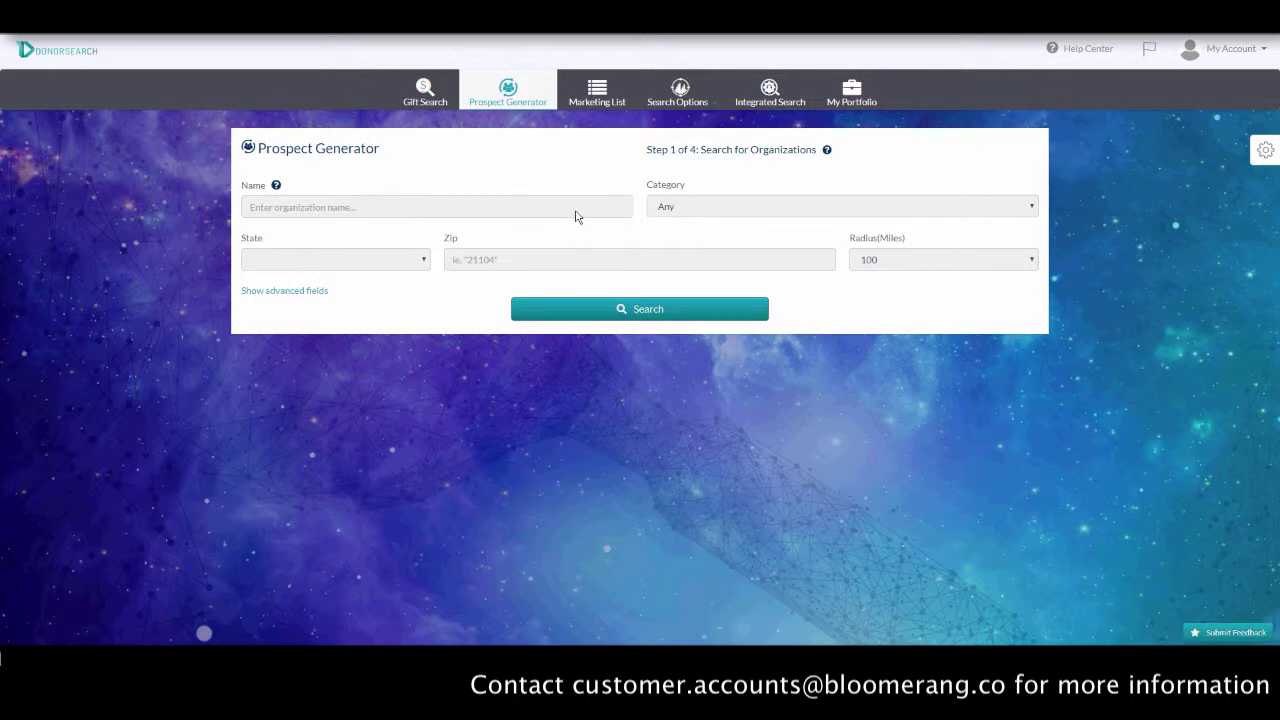
pyautogui.click(693, 214)
pyautogui.click(309, 257)
pyautogui.click(310, 257)
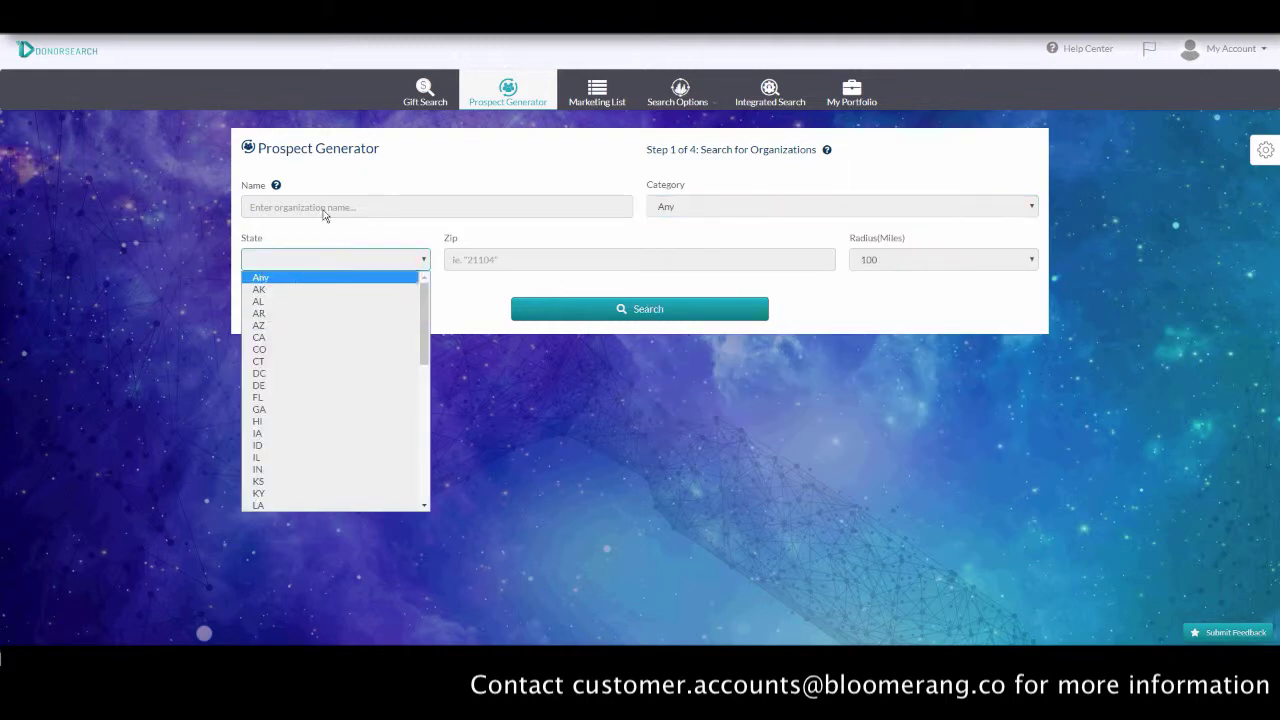
pyautogui.click(323, 209)
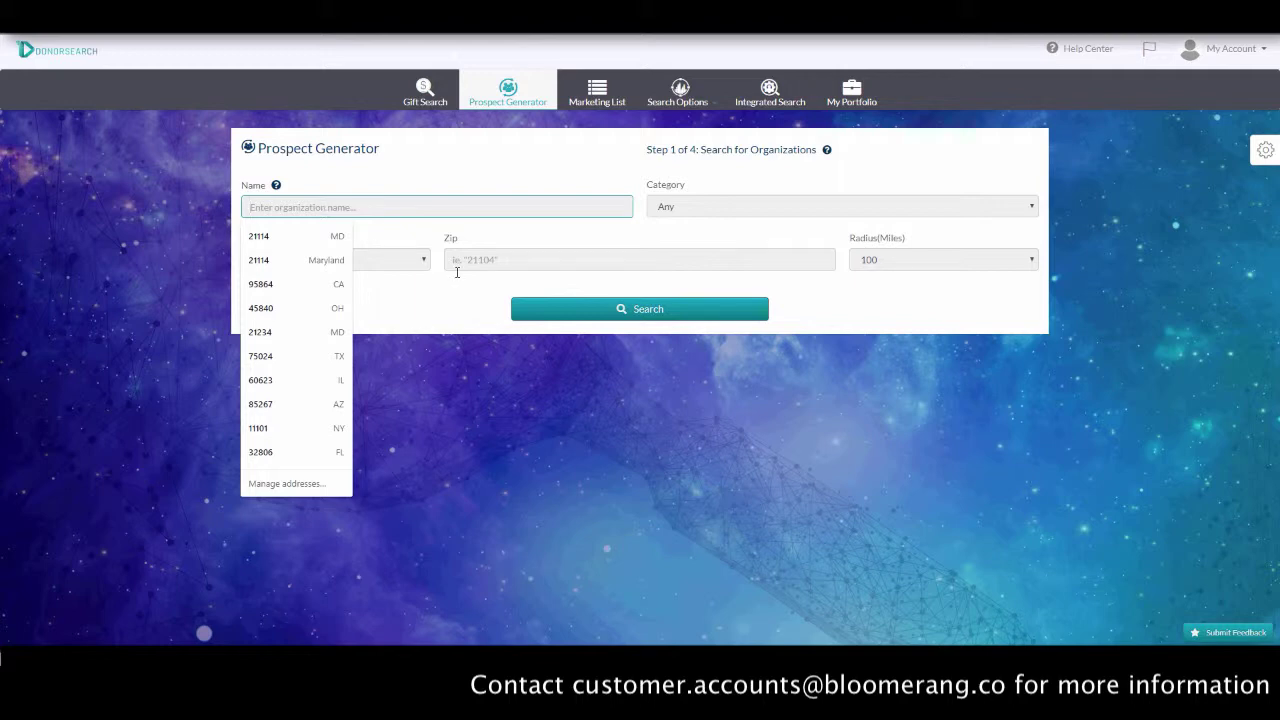
pyautogui.click(590, 237)
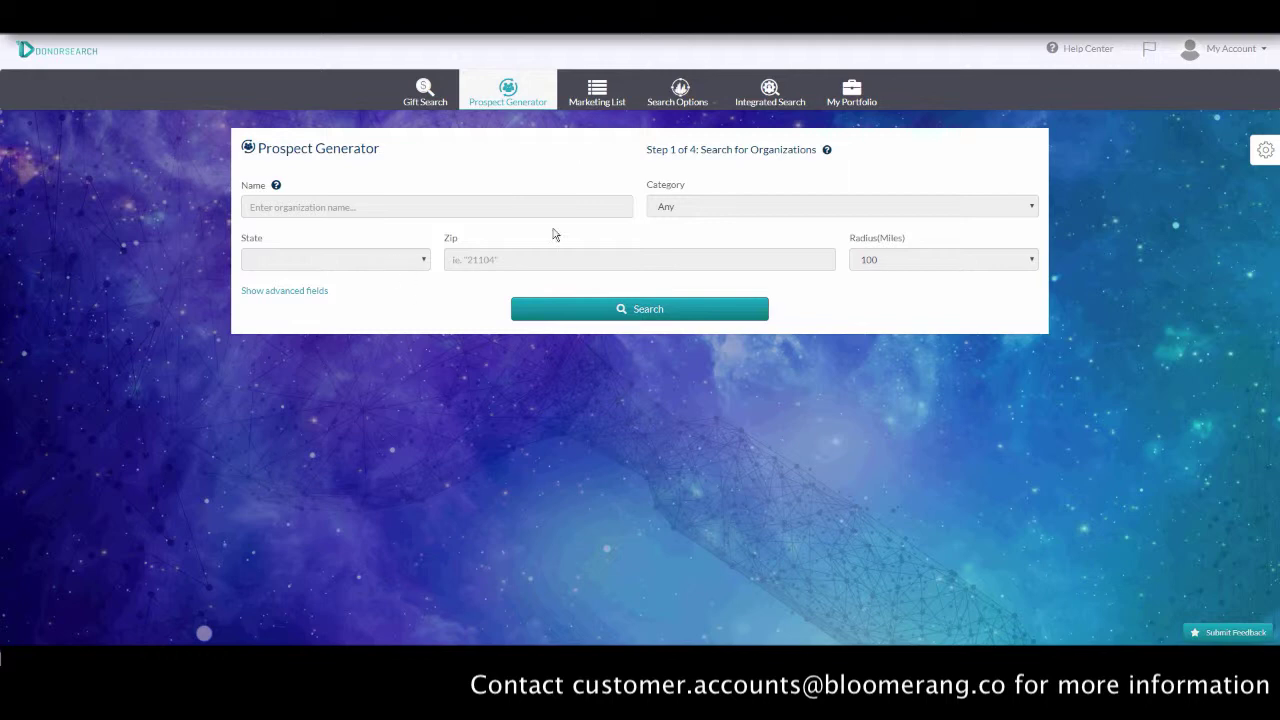
# Start a marketing list and filter it by the philanthropic giving category Animal Related
pyautogui.click(601, 99)
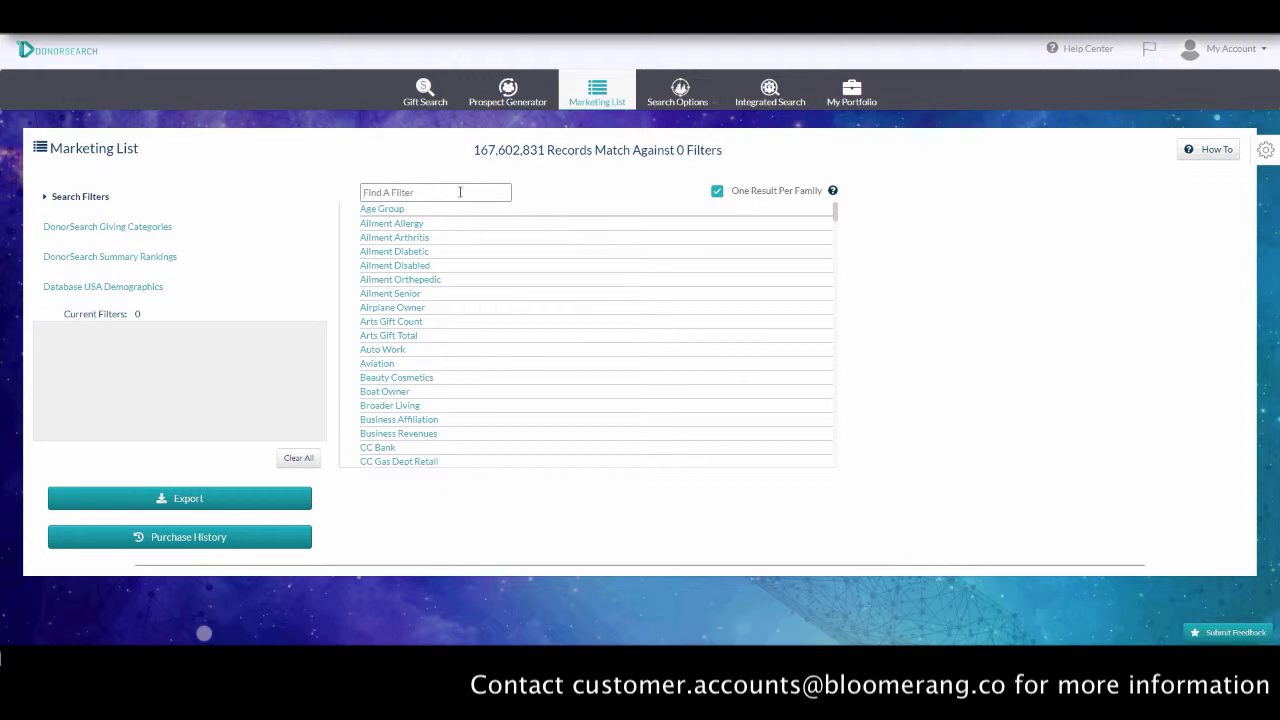
pyautogui.click(110, 227)
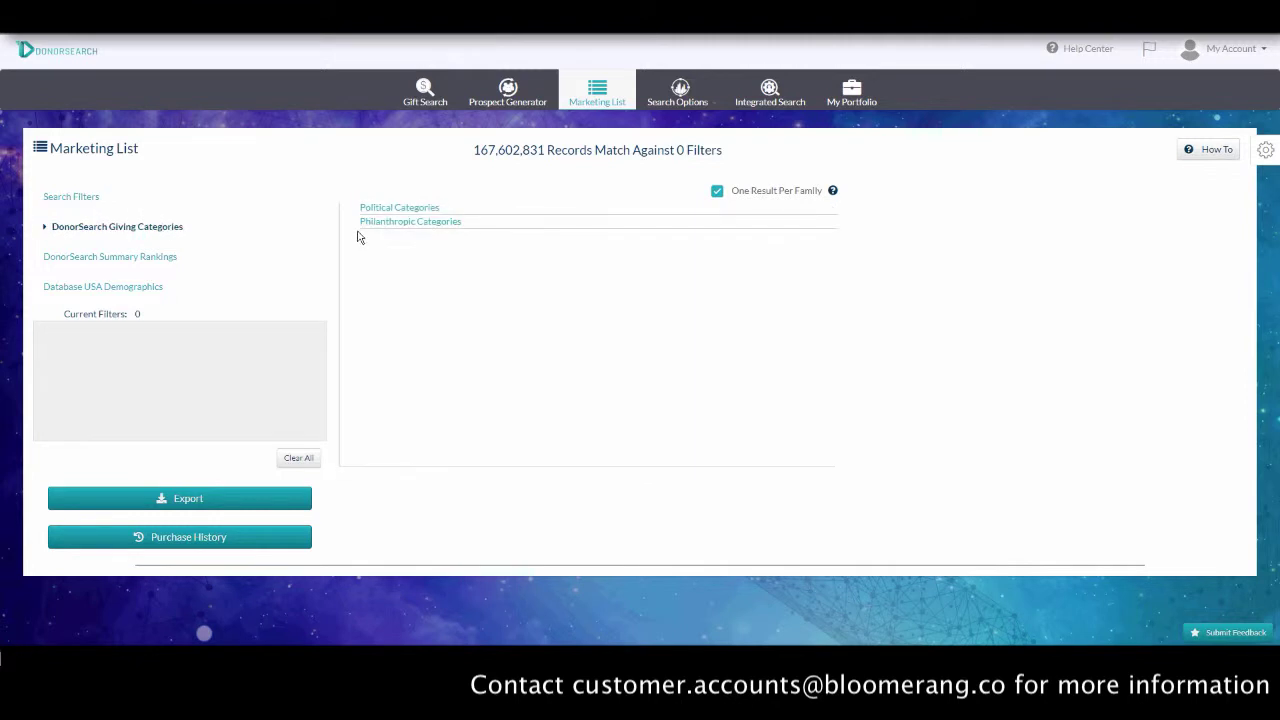
pyautogui.click(427, 222)
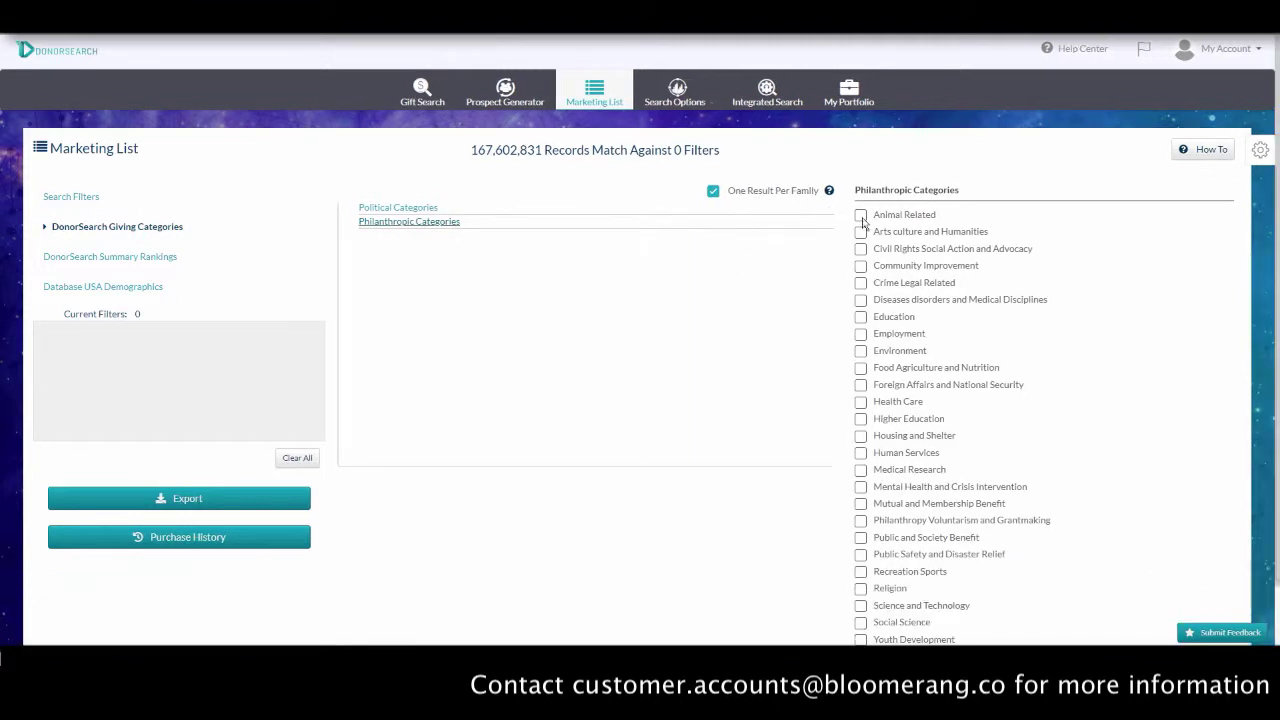
pyautogui.click(860, 214)
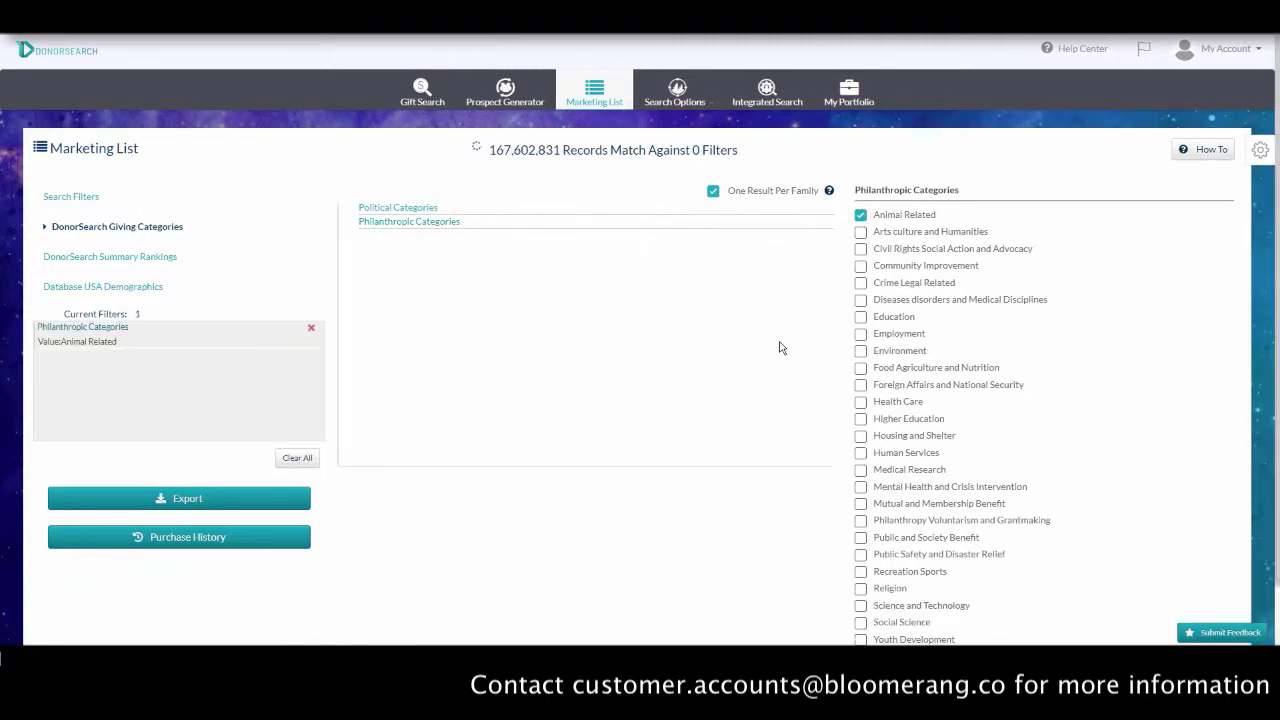
# Find the State filter by searching for "state" and limit the marketing list to Florida only
pyautogui.click(150, 257)
pyautogui.click(87, 197)
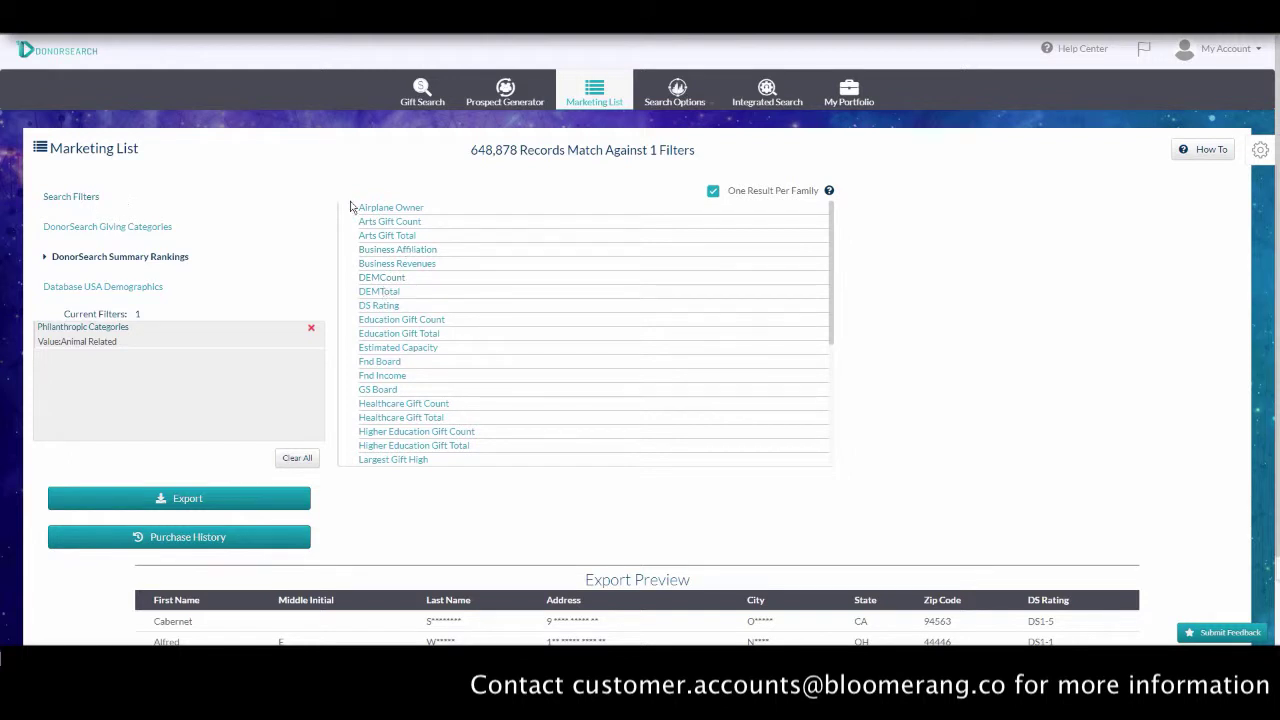
pyautogui.click(385, 190)
pyautogui.write('state')
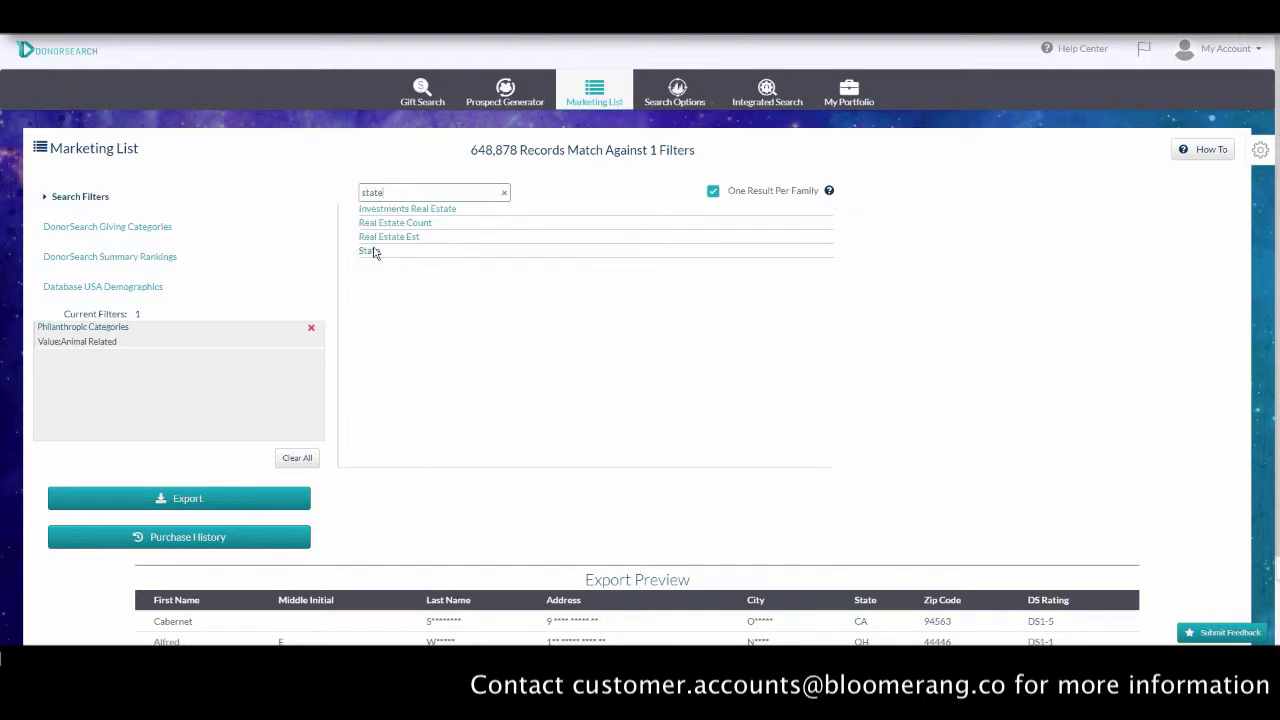
pyautogui.click(370, 251)
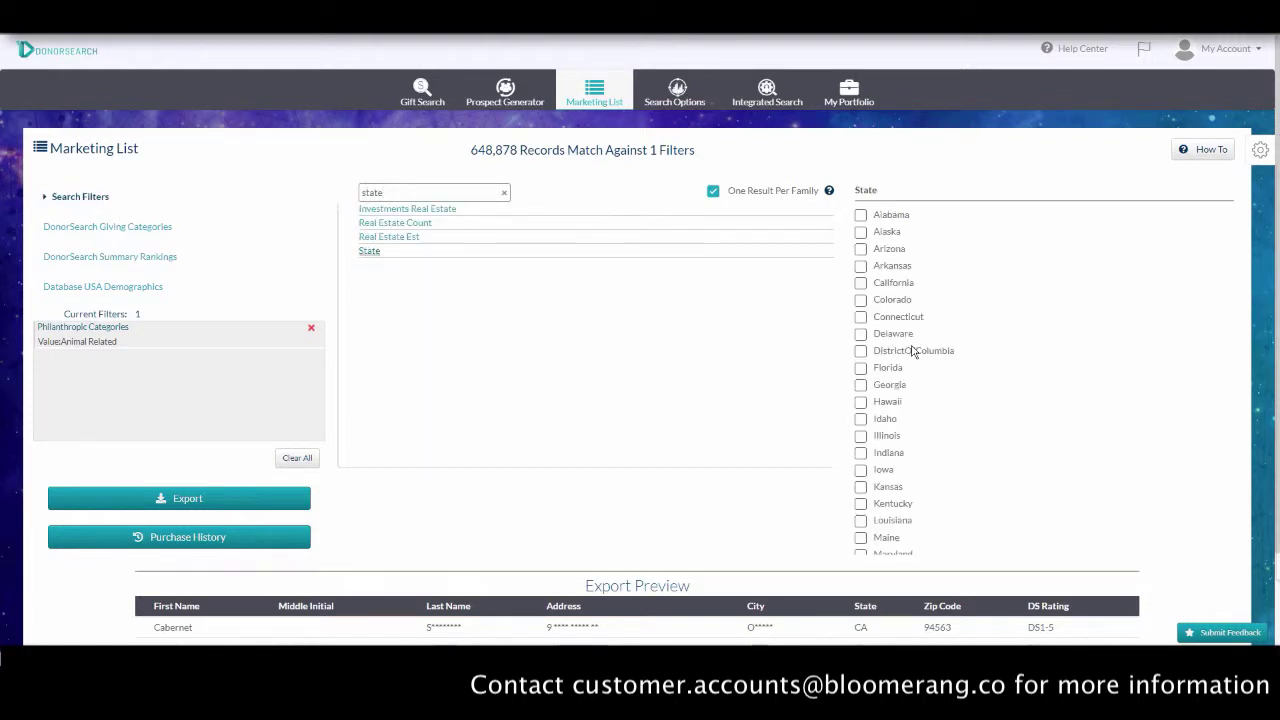
pyautogui.click(861, 369)
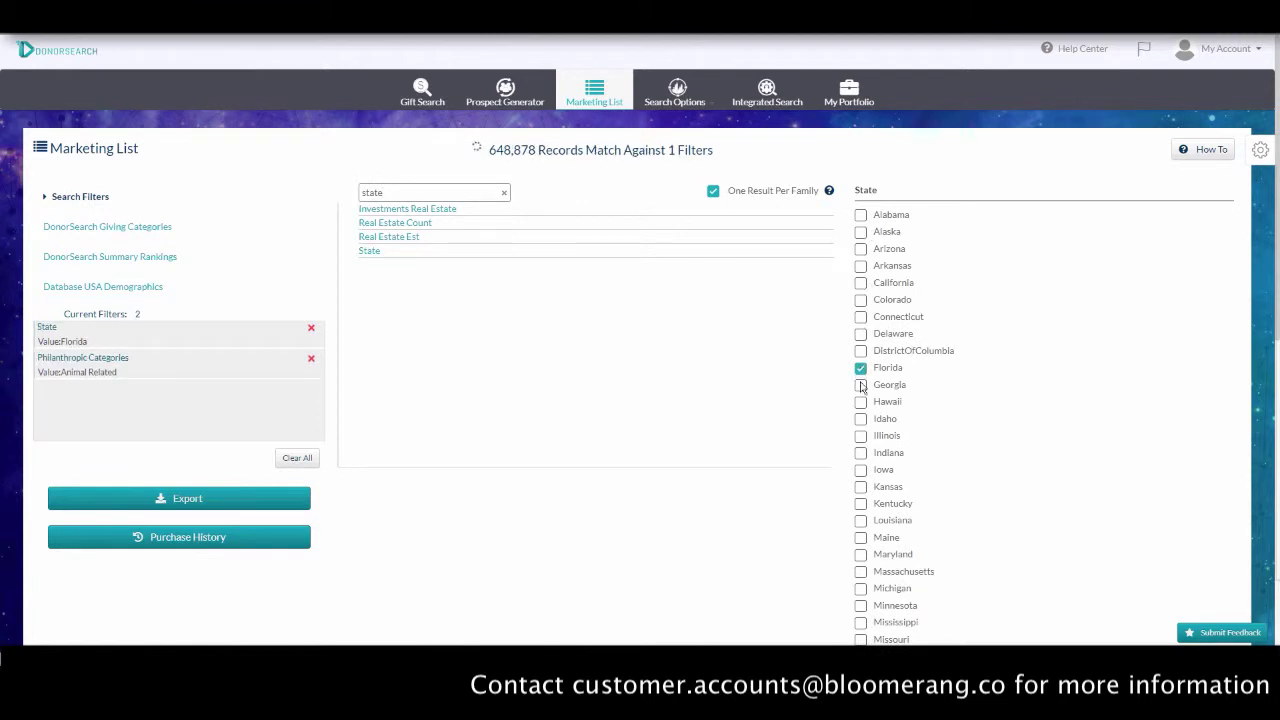
pyautogui.click(861, 385)
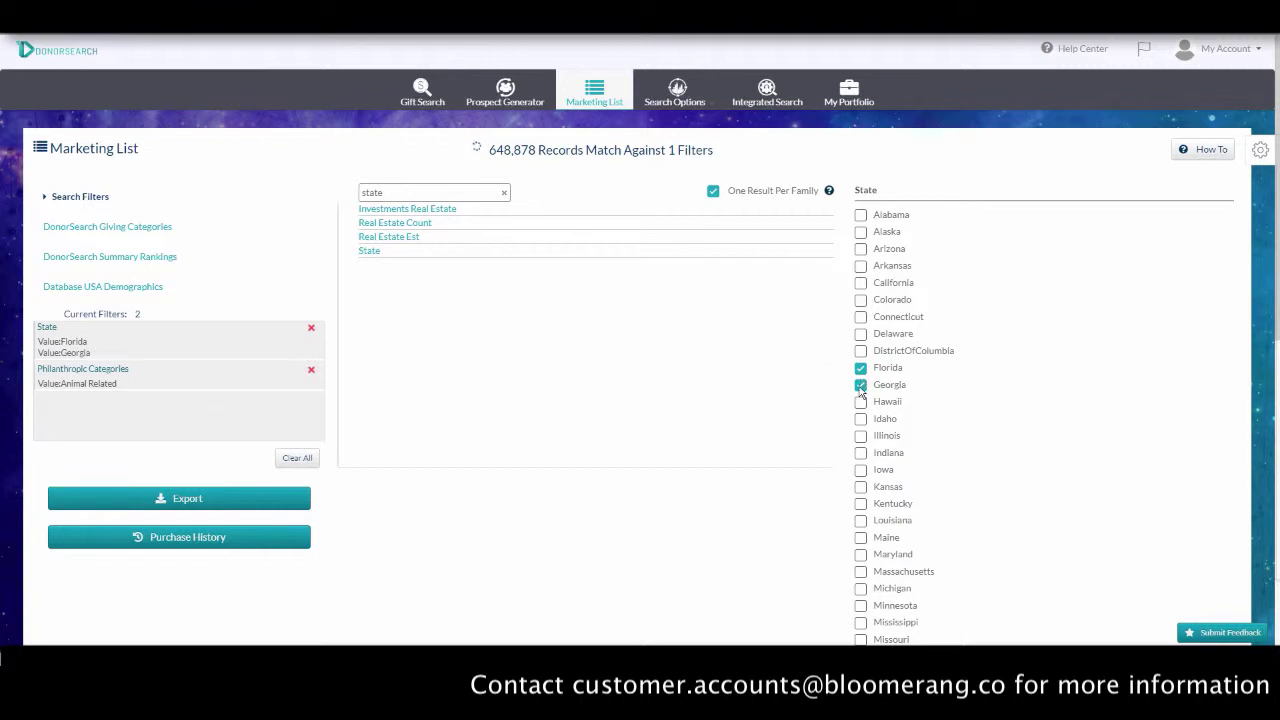
pyautogui.click(860, 388)
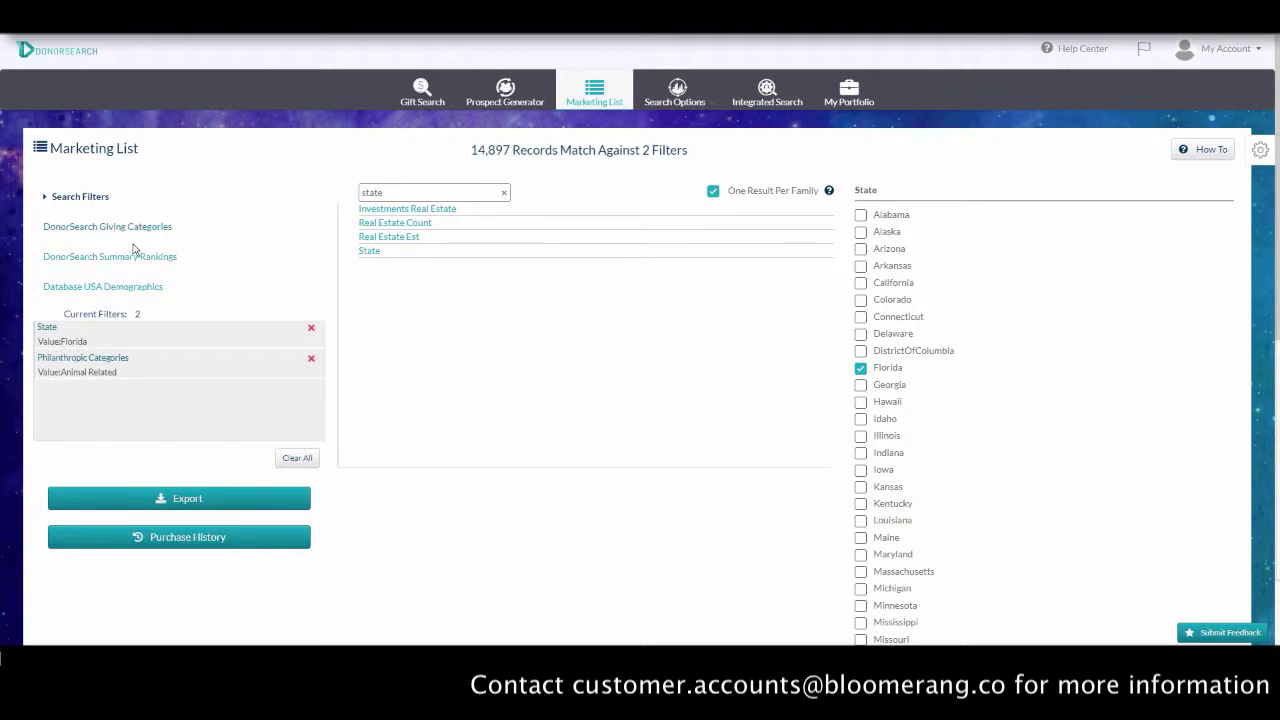
# Add a DS Rating filter from the DonorSearch summary rankings and include ratings DS1-1, DS1-2 and DS1-3
pyautogui.click(128, 256)
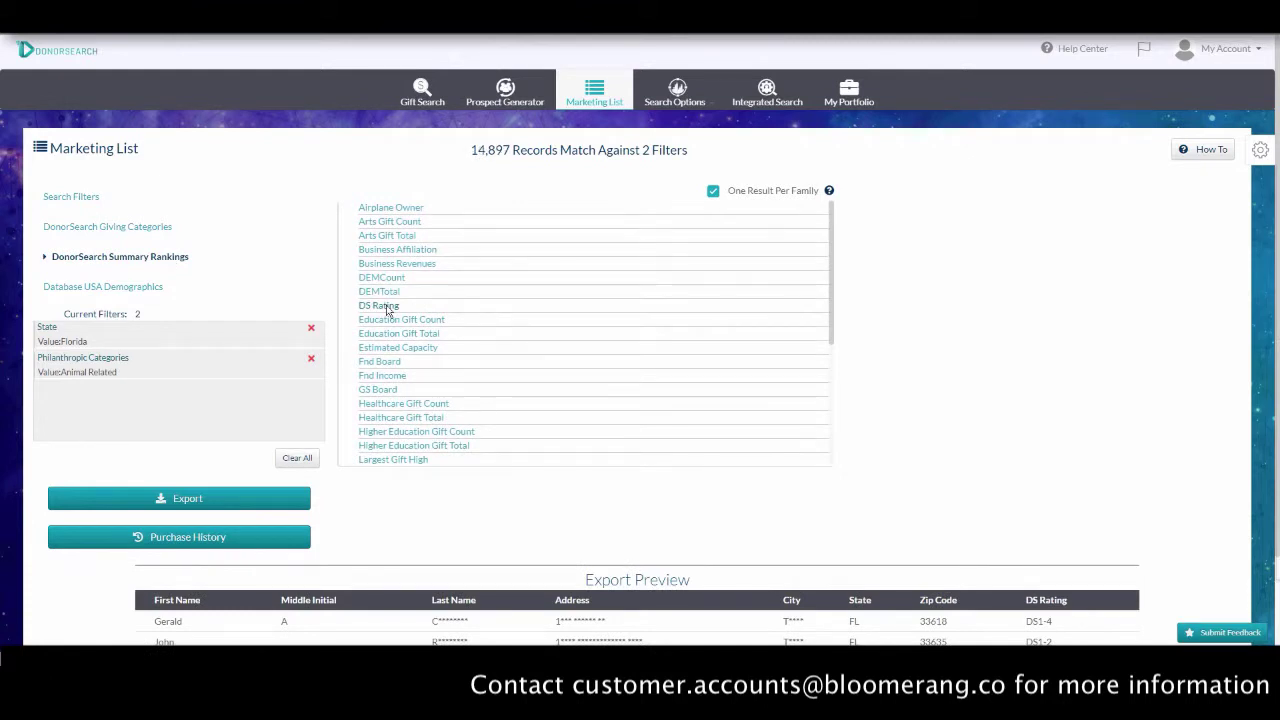
pyautogui.click(380, 305)
pyautogui.click(860, 214)
pyautogui.click(860, 231)
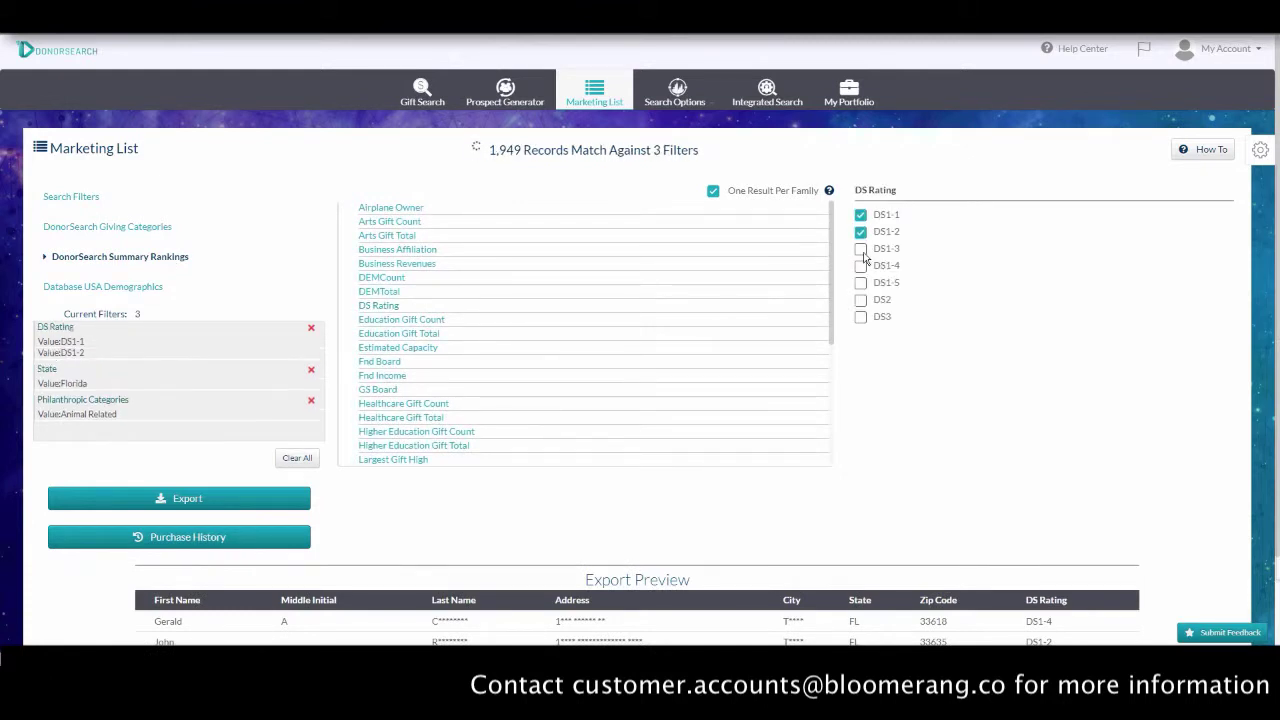
pyautogui.click(861, 249)
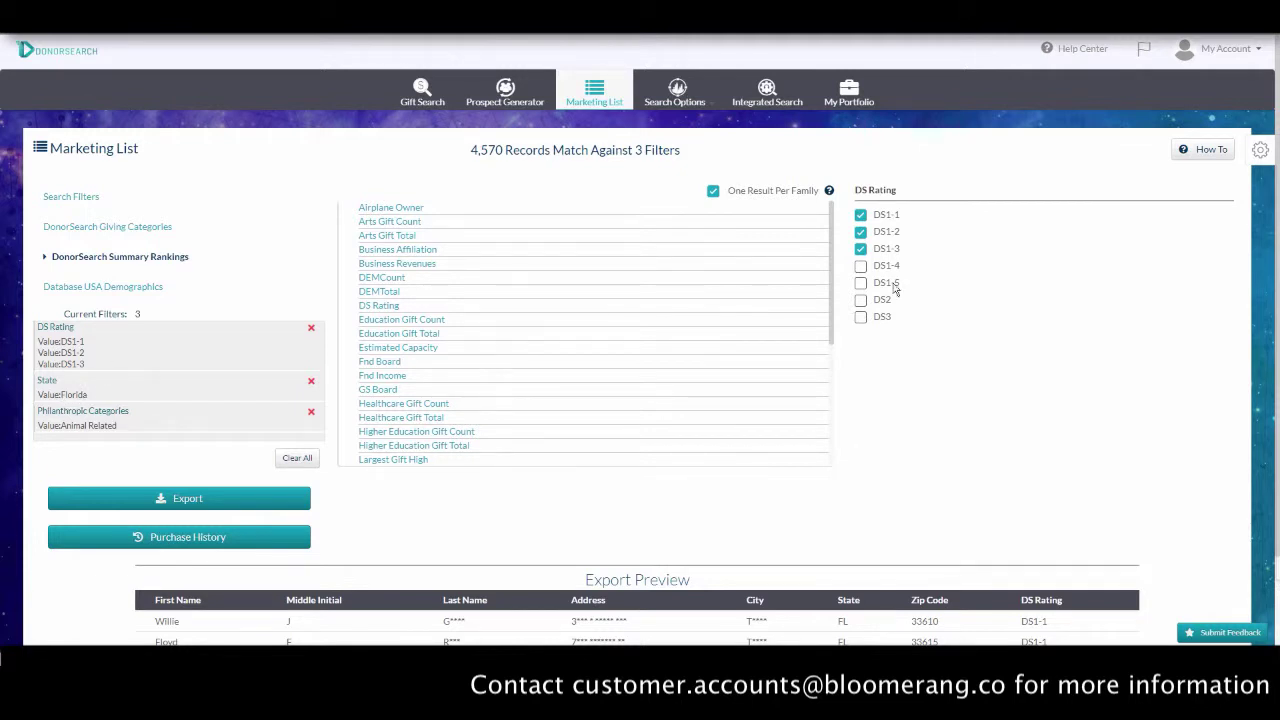
# Check how many records match the marketing list's filters and review the donor rows in the export preview
pyautogui.moveTo(452, 163); pyautogui.dragTo(684, 146)
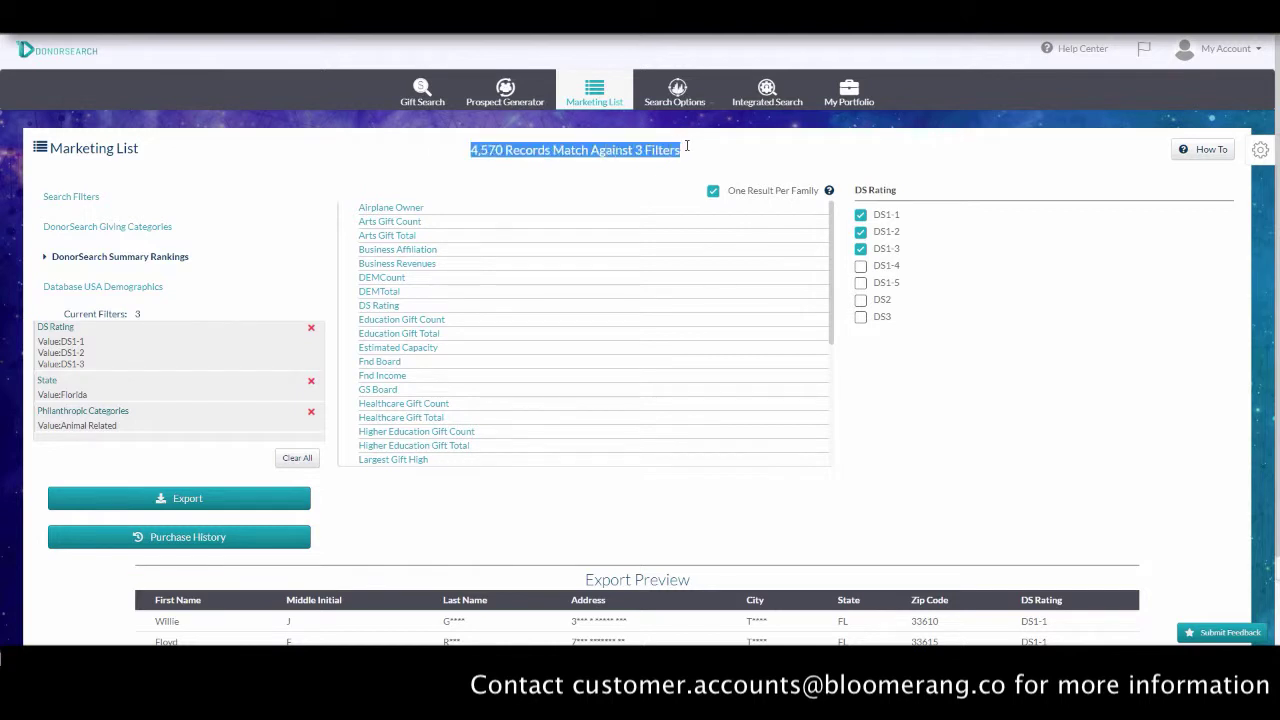
pyautogui.scroll(-3, 1006, 416)
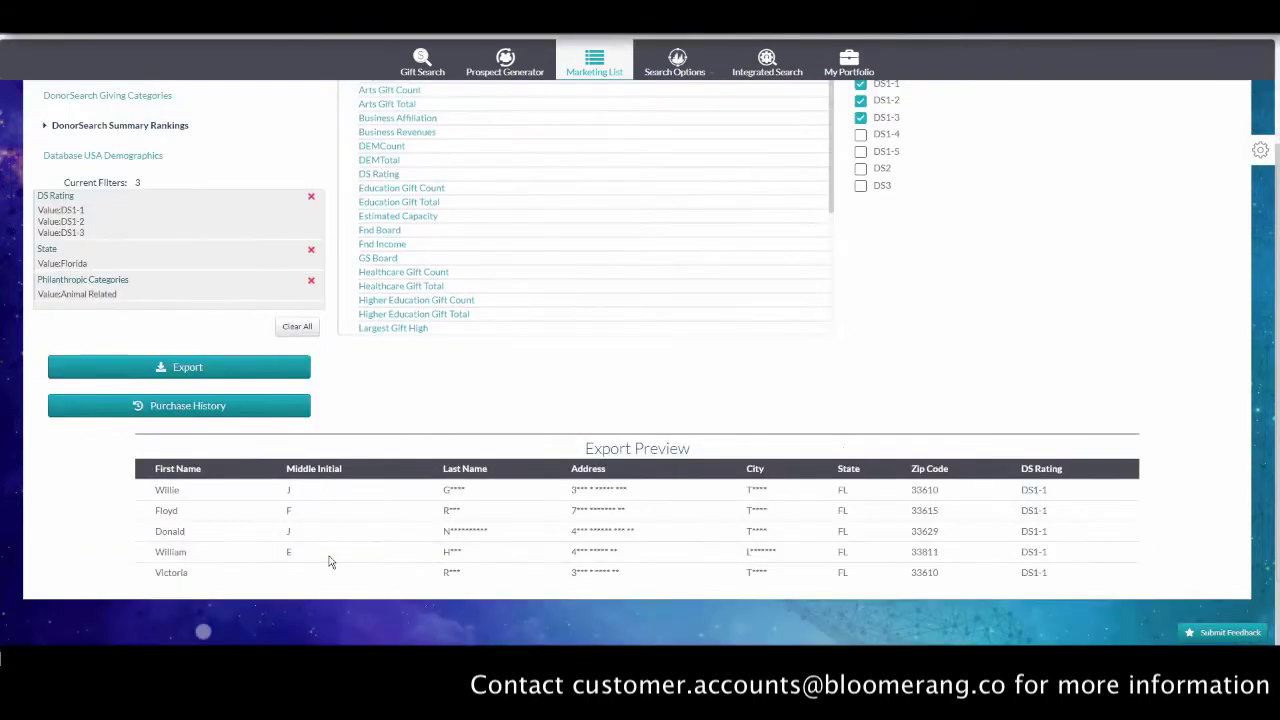
pyautogui.moveTo(155, 490); pyautogui.dragTo(1124, 582)
pyautogui.click(1137, 576)
pyautogui.scroll(3, 806, 543)
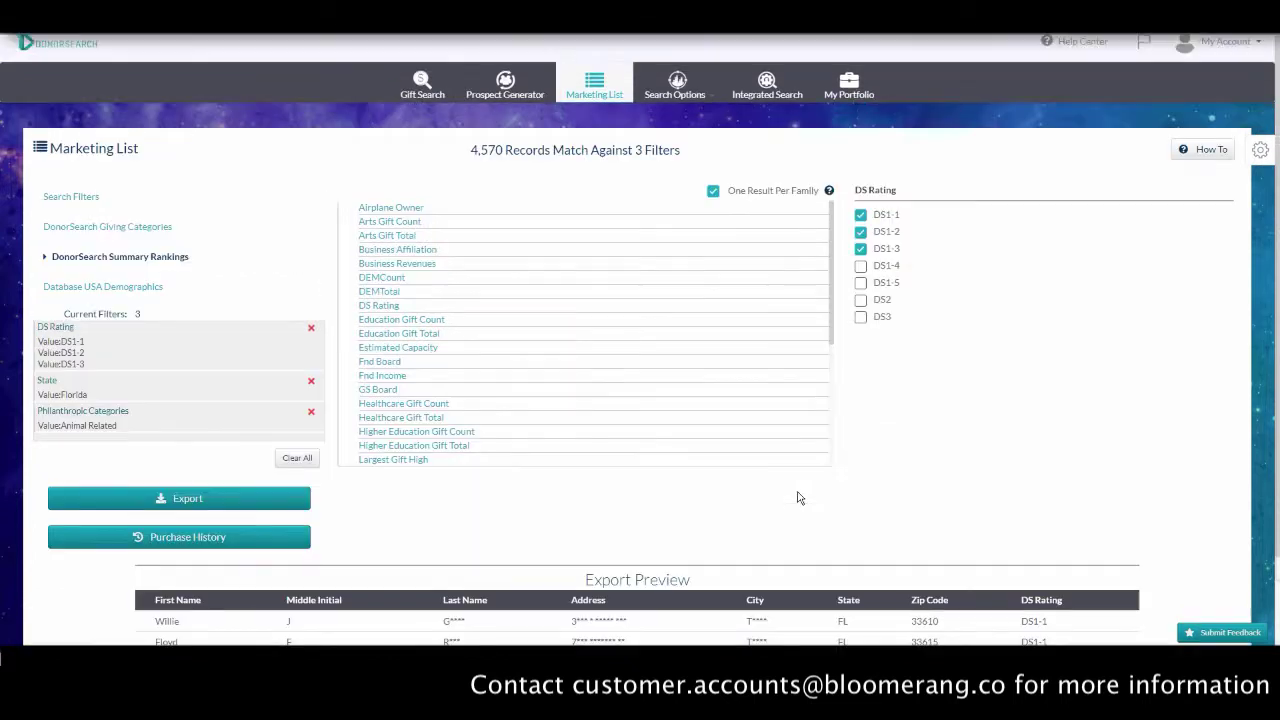
# Search the business data by organization for "under armour" in any state and dismiss the table warning
pyautogui.click(690, 102)
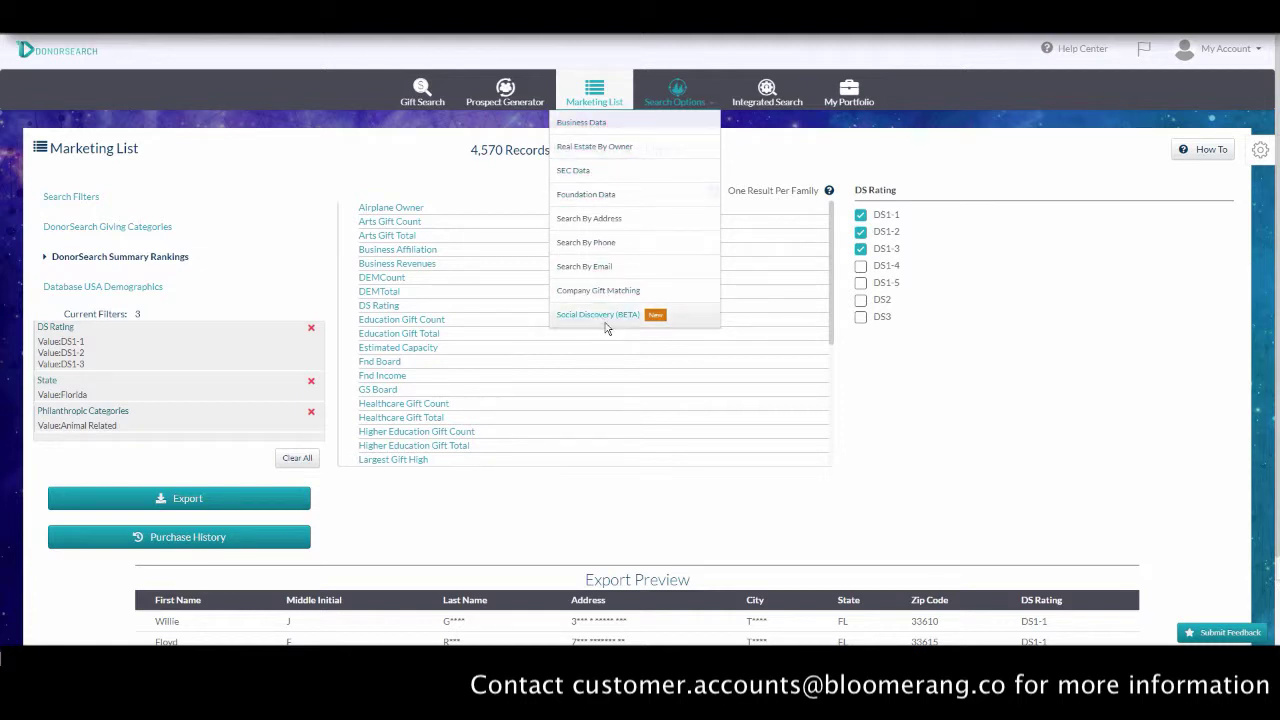
pyautogui.click(631, 133)
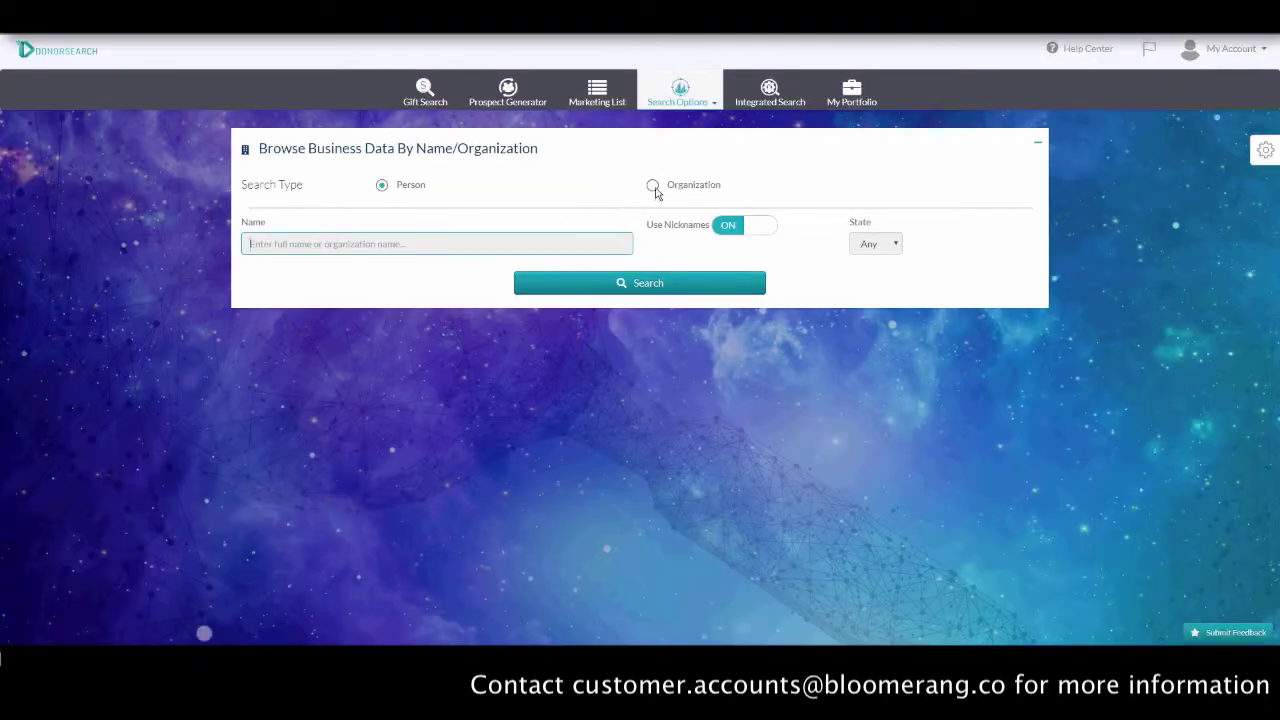
pyautogui.click(653, 187)
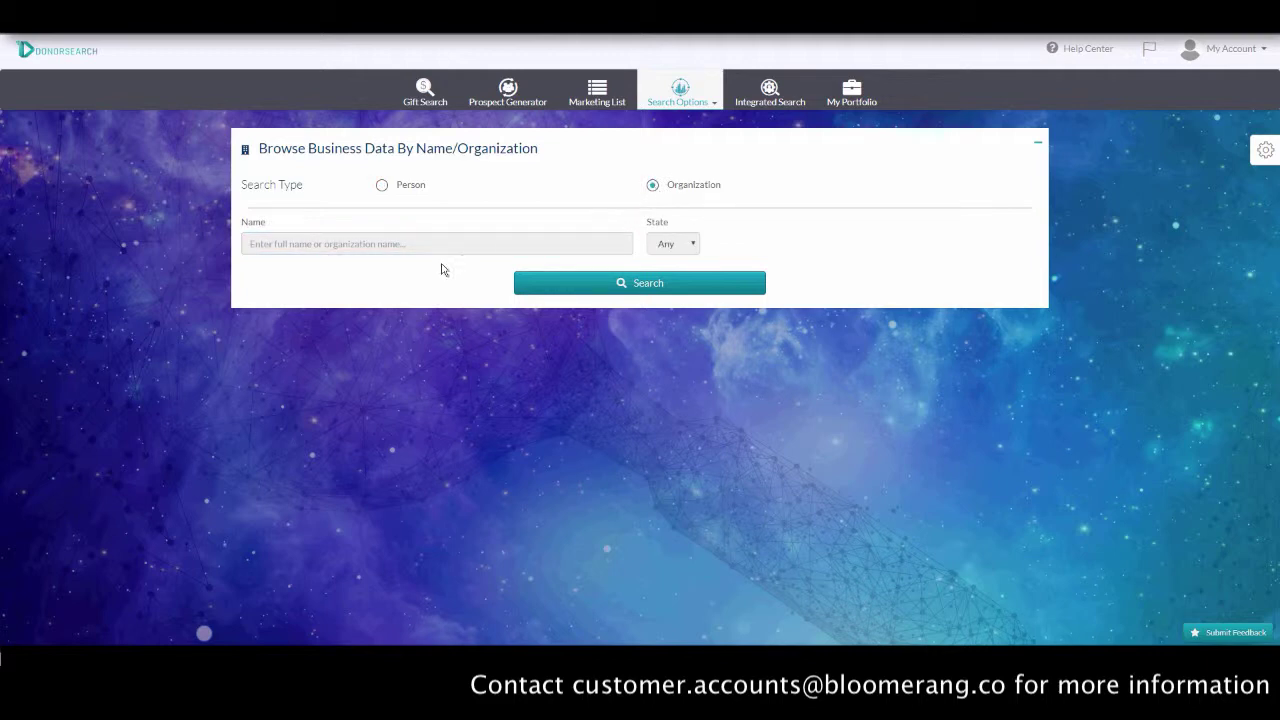
pyautogui.click(326, 250)
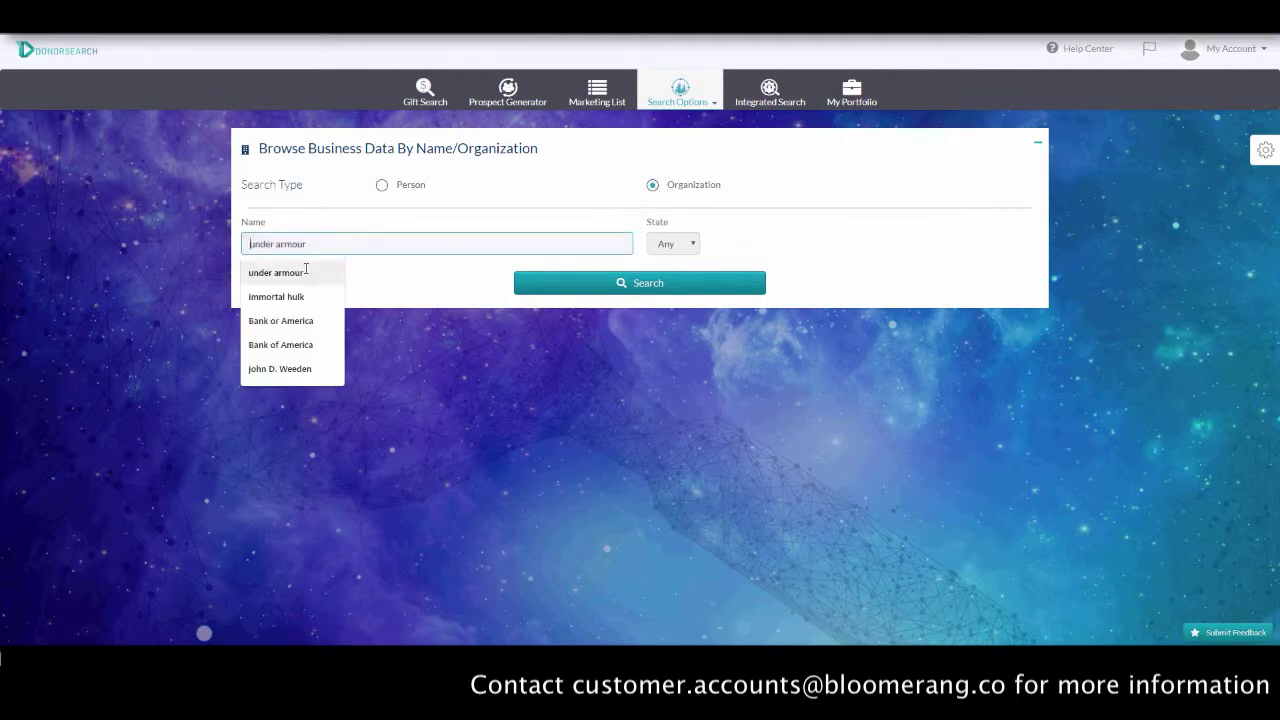
pyautogui.click(290, 272)
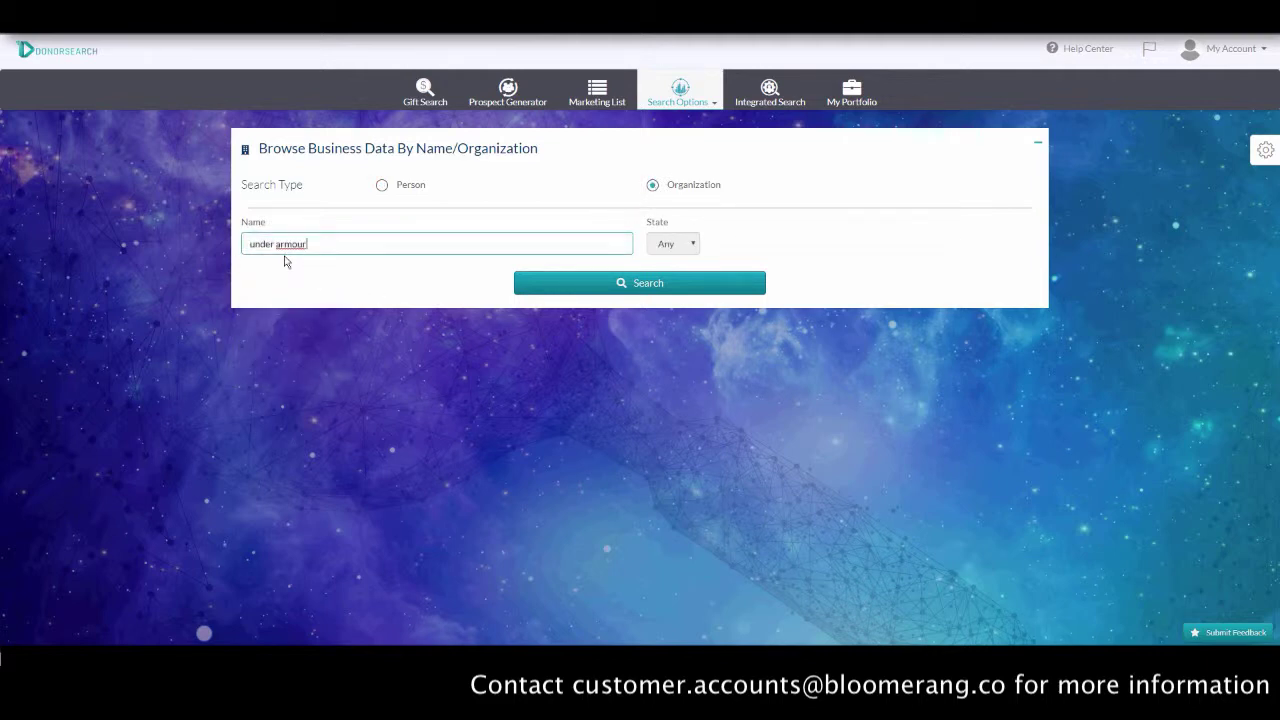
pyautogui.click(610, 285)
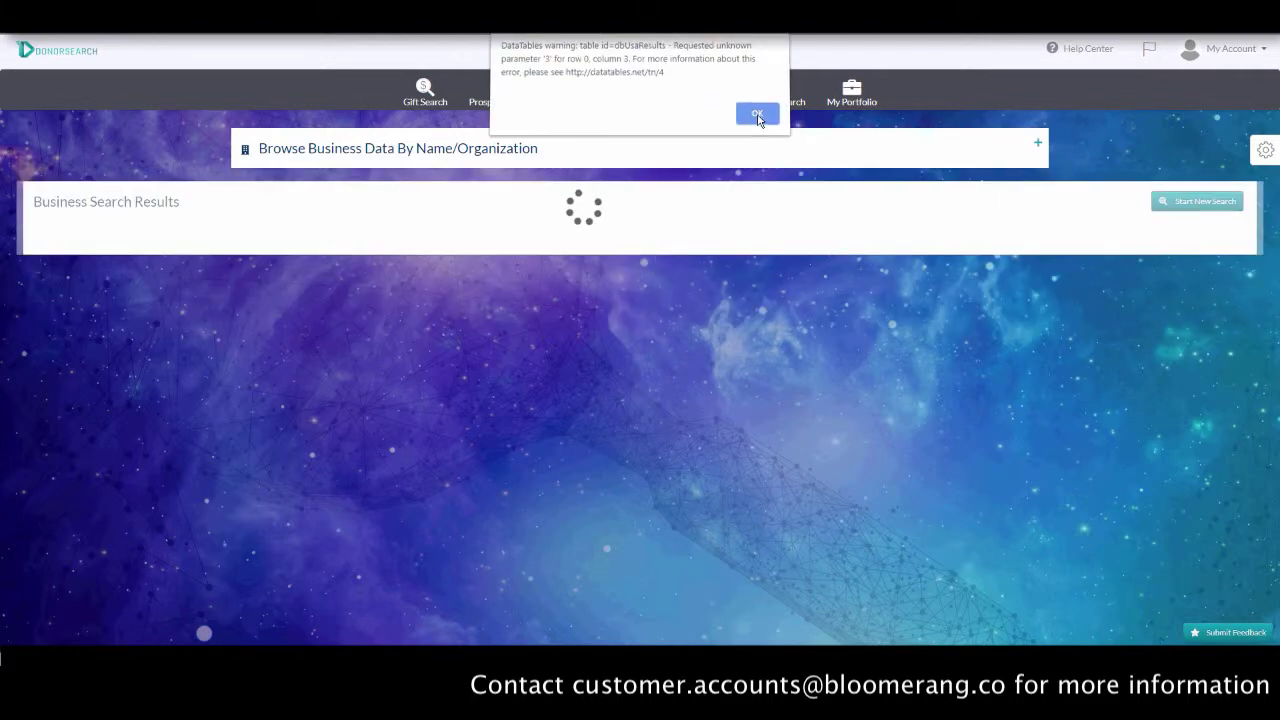
pyautogui.click(756, 116)
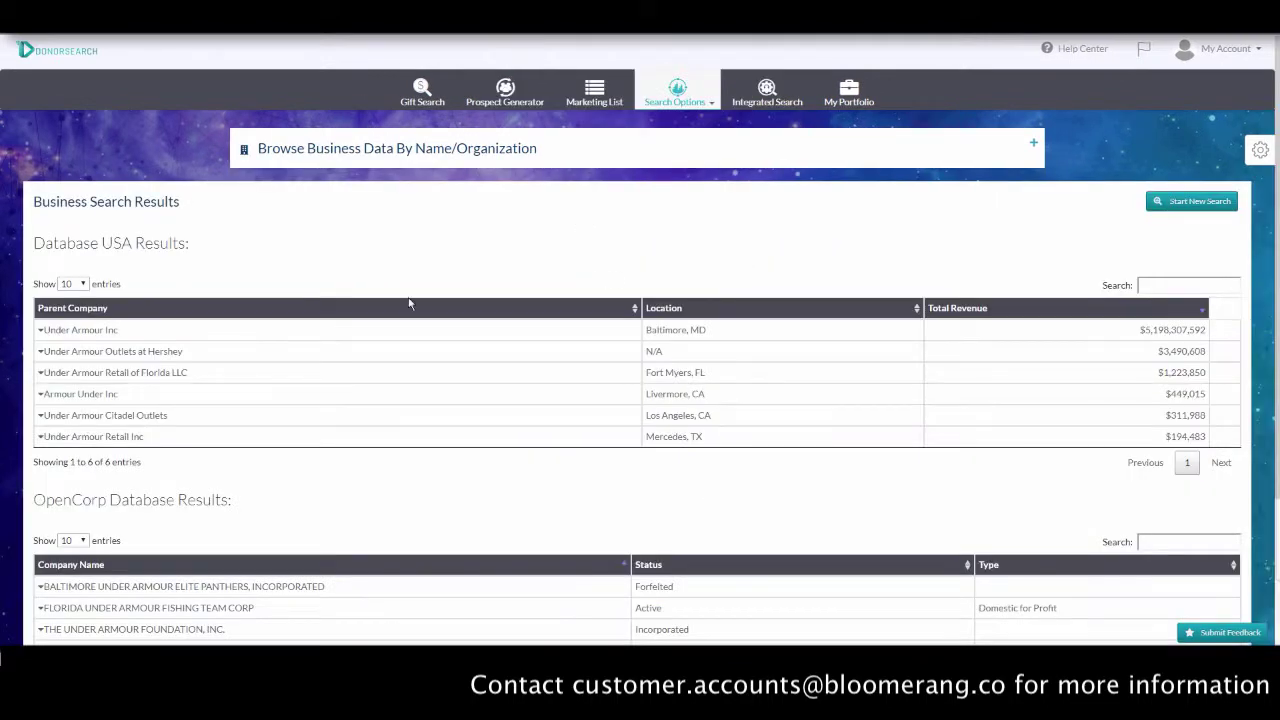
# Expand the parent company Under Armour Inc and review the details of its Baltimore, MD company record
pyautogui.click(131, 338)
pyautogui.click(180, 409)
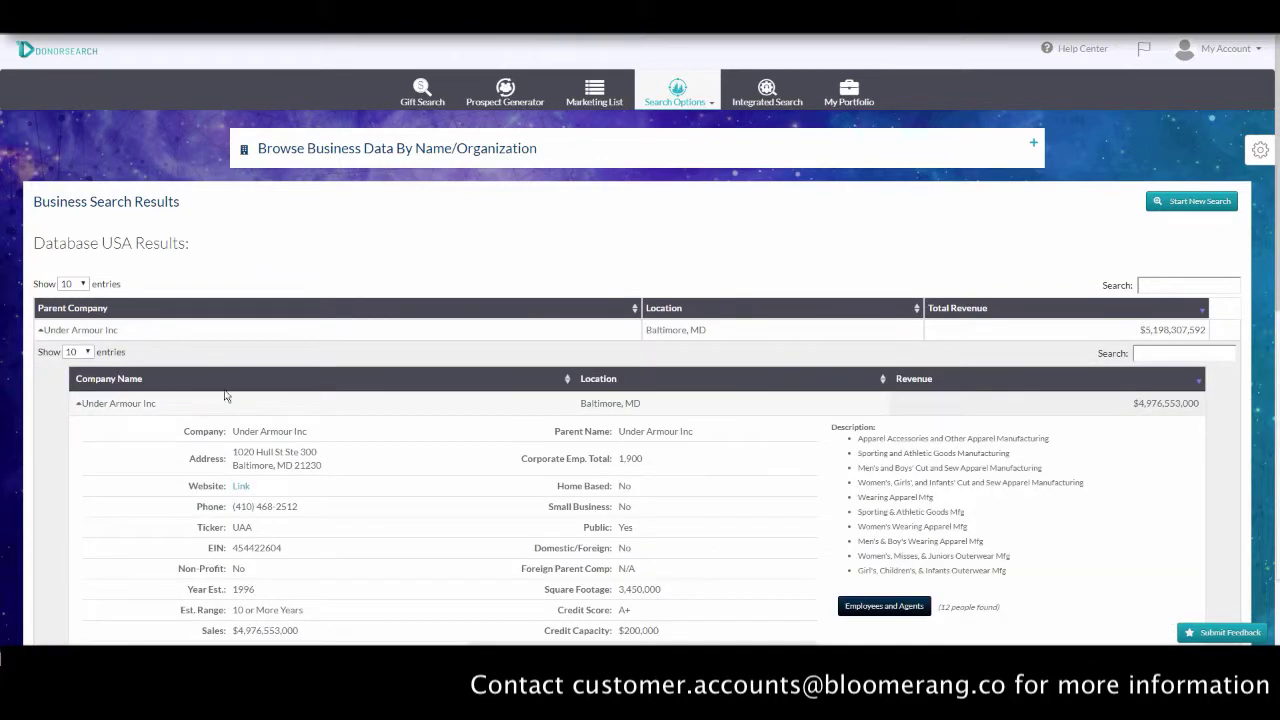
pyautogui.scroll(-2, 113, 409)
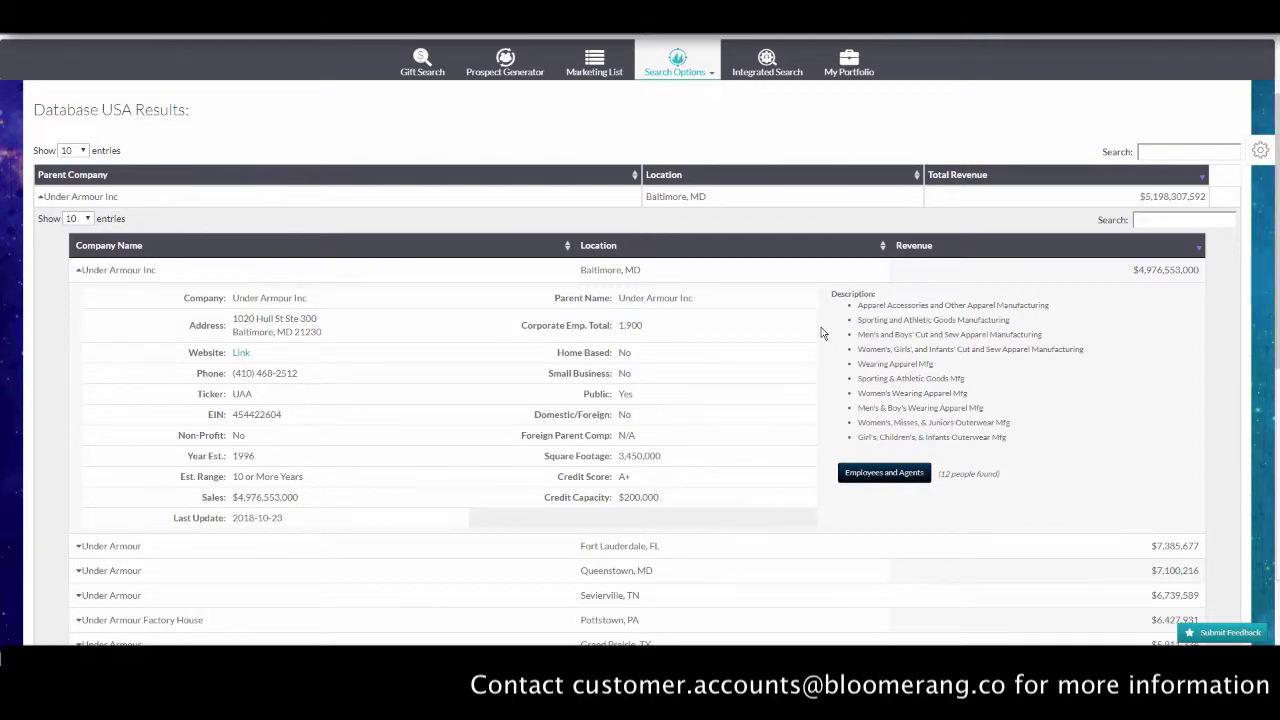
# View the employees and agents of Under Armour Inc, check the Chief Executive Officer's entry, and close the list
pyautogui.click(884, 473)
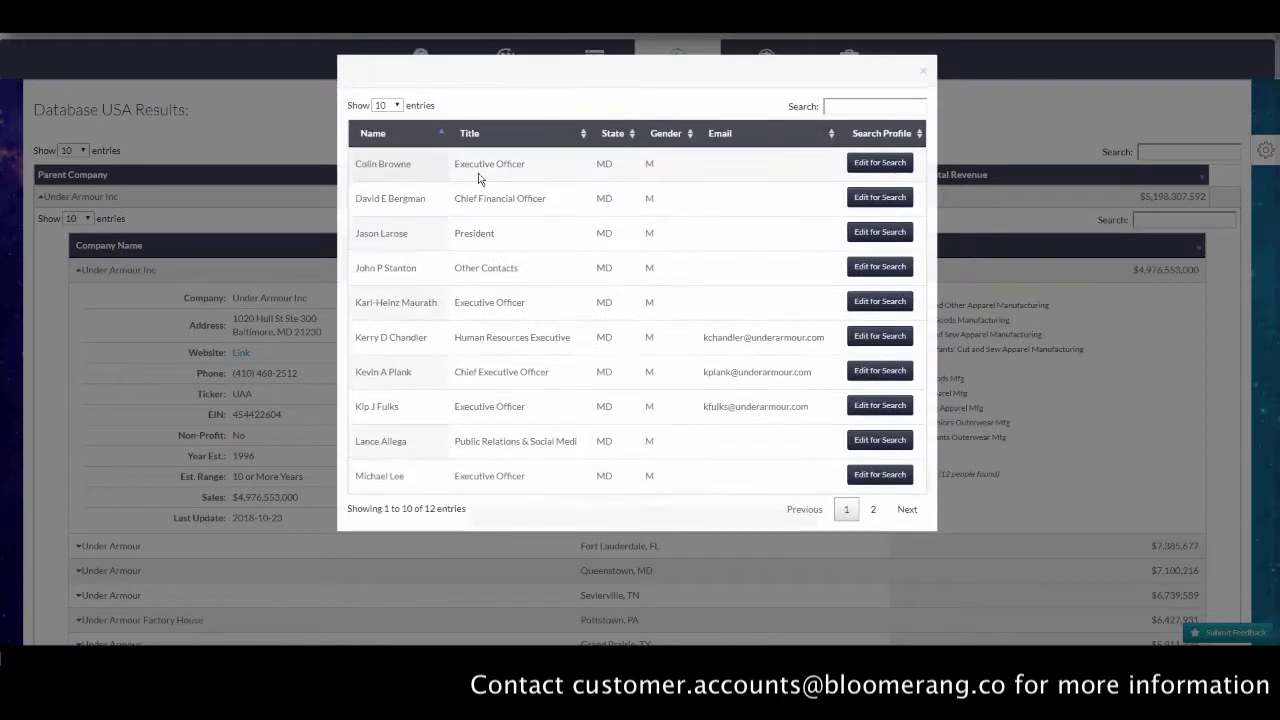
pyautogui.moveTo(355, 378); pyautogui.dragTo(832, 379)
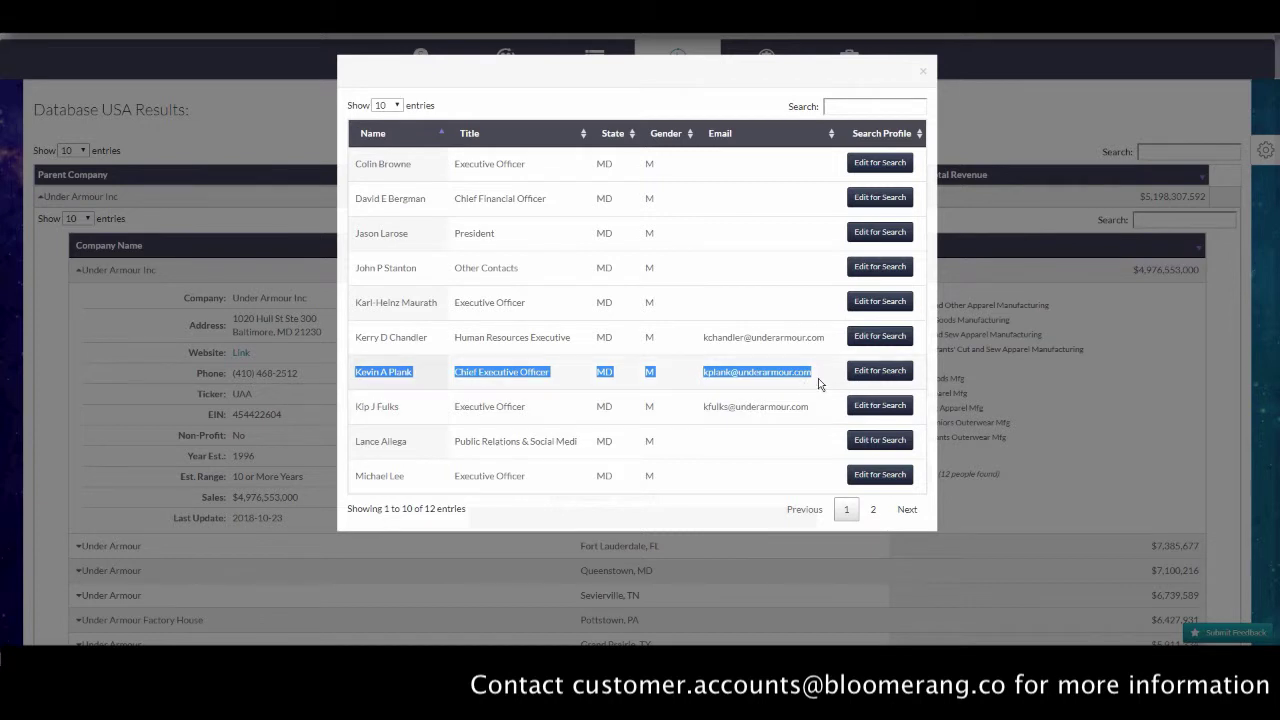
pyautogui.click(735, 410)
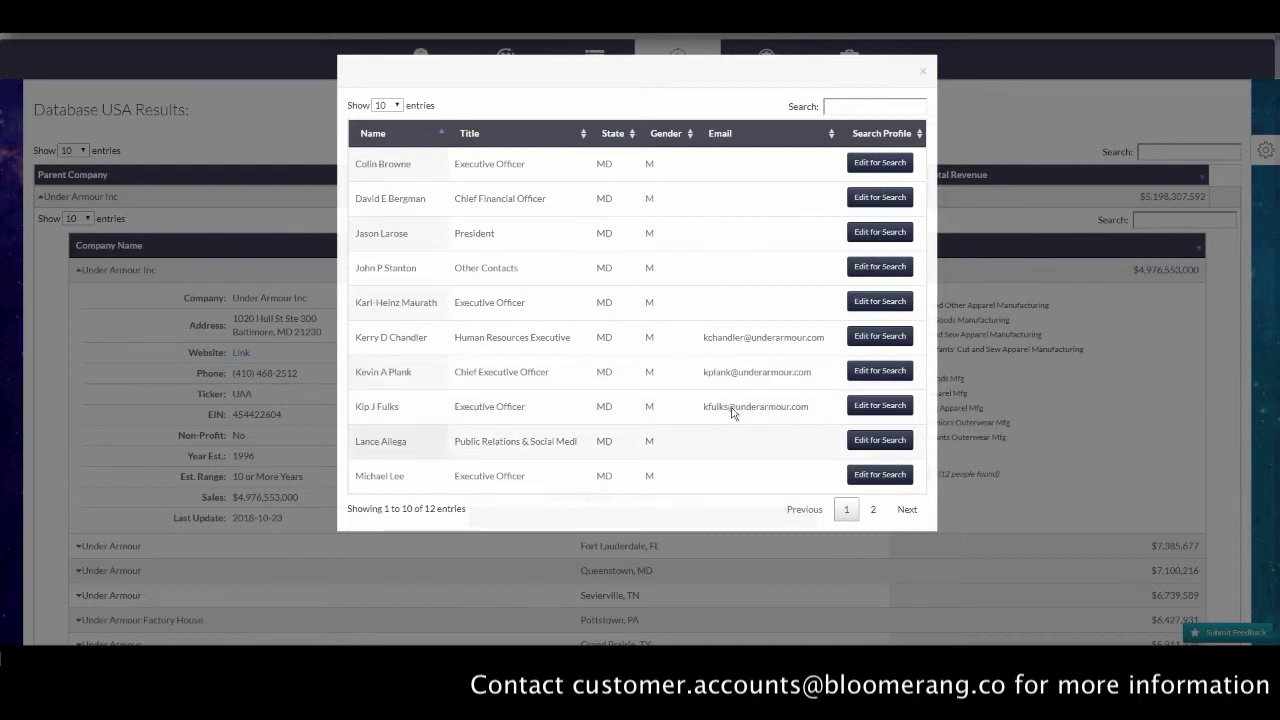
pyautogui.click(924, 73)
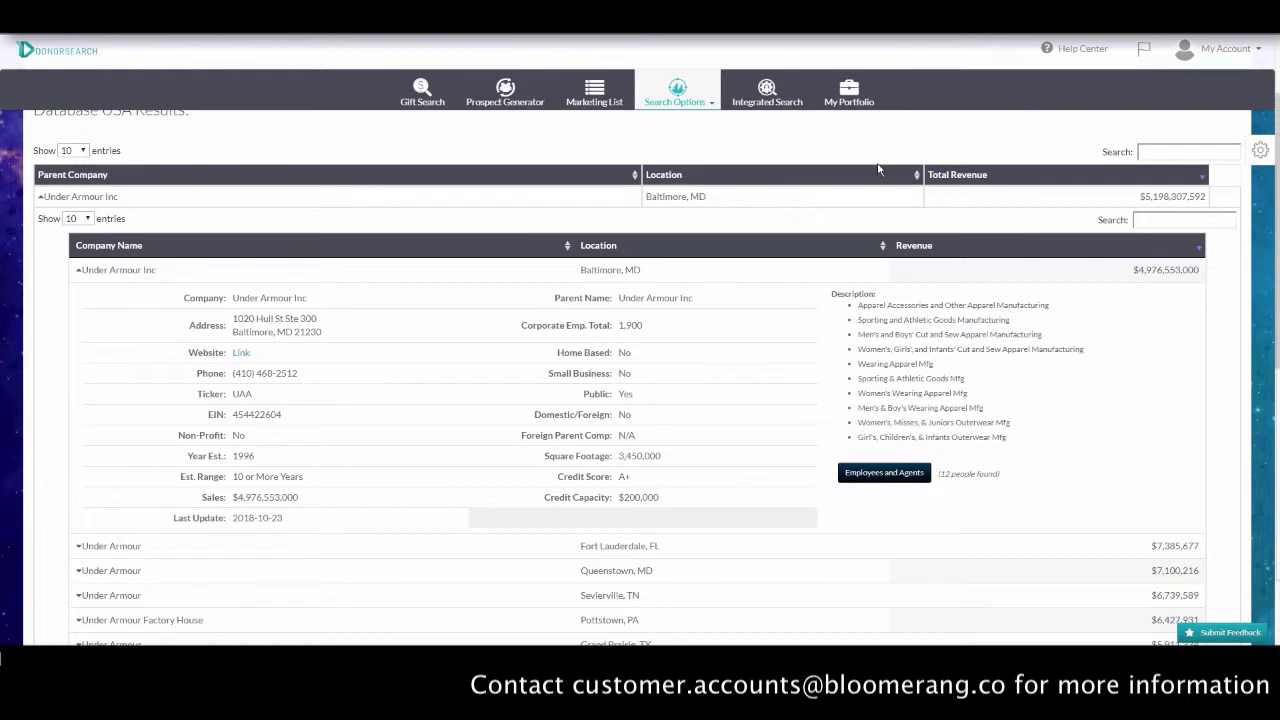
# Open the 04/10/2015 Demo Data portfolio as a table and look through its donor data columns
pyautogui.click(864, 100)
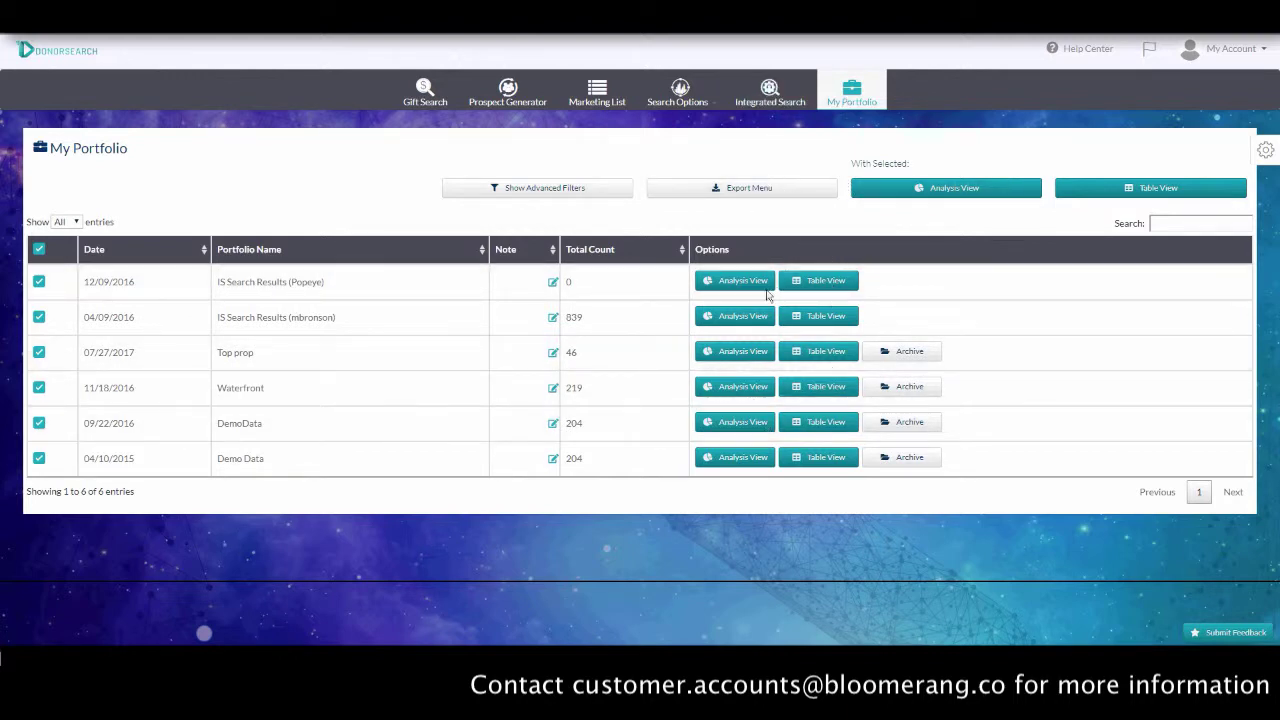
pyautogui.click(826, 458)
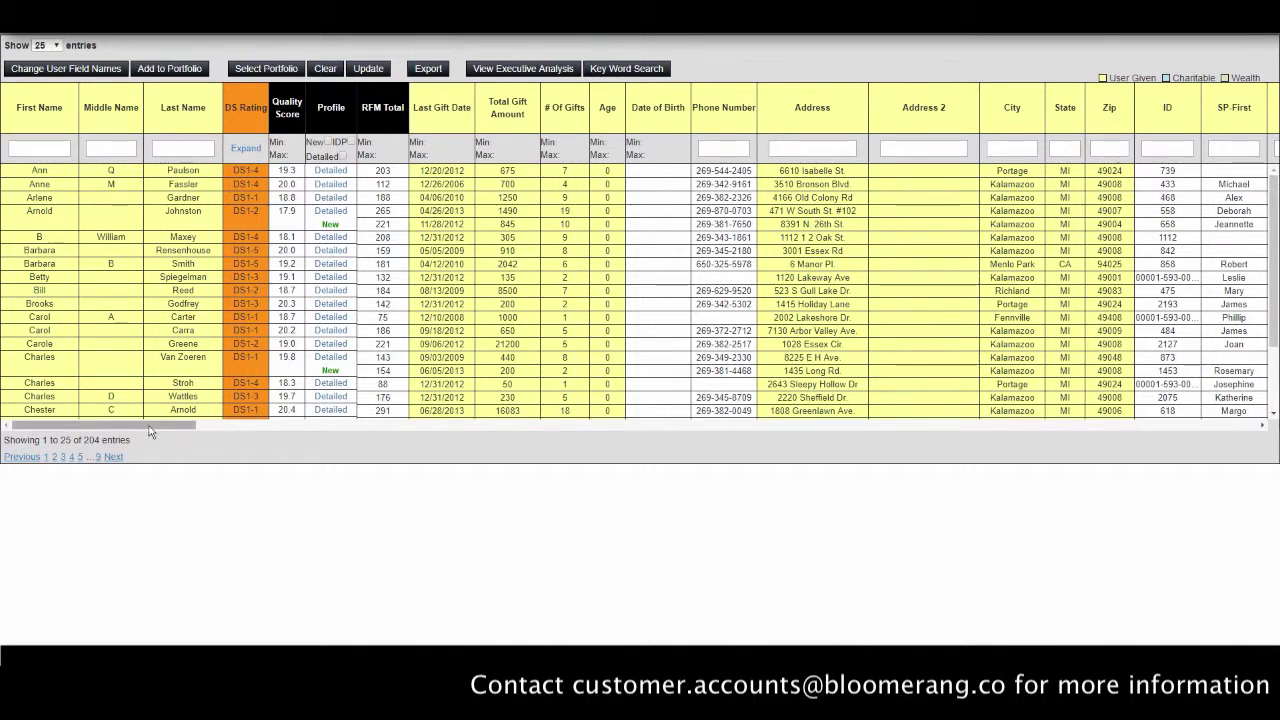
pyautogui.moveTo(150, 430)
pyautogui.mouseDown()
pyautogui.moveTo(704, 500)
pyautogui.moveTo(1123, 520)
pyautogui.moveTo(1183, 157)
pyautogui.moveTo(1240, 160)
pyautogui.mouseUp()
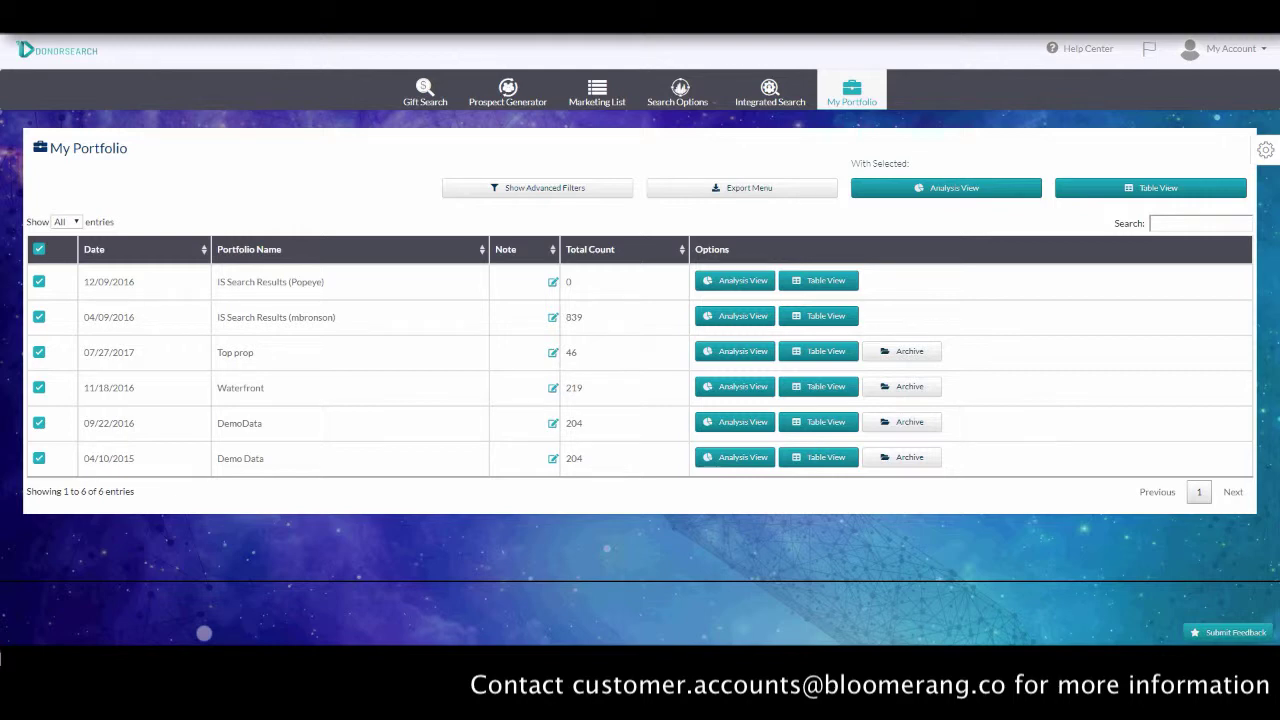
# Open the analysis of the 04/10/2015 Demo Data portfolio and view the profiles in the DS1-1 rating slice
pyautogui.click(740, 457)
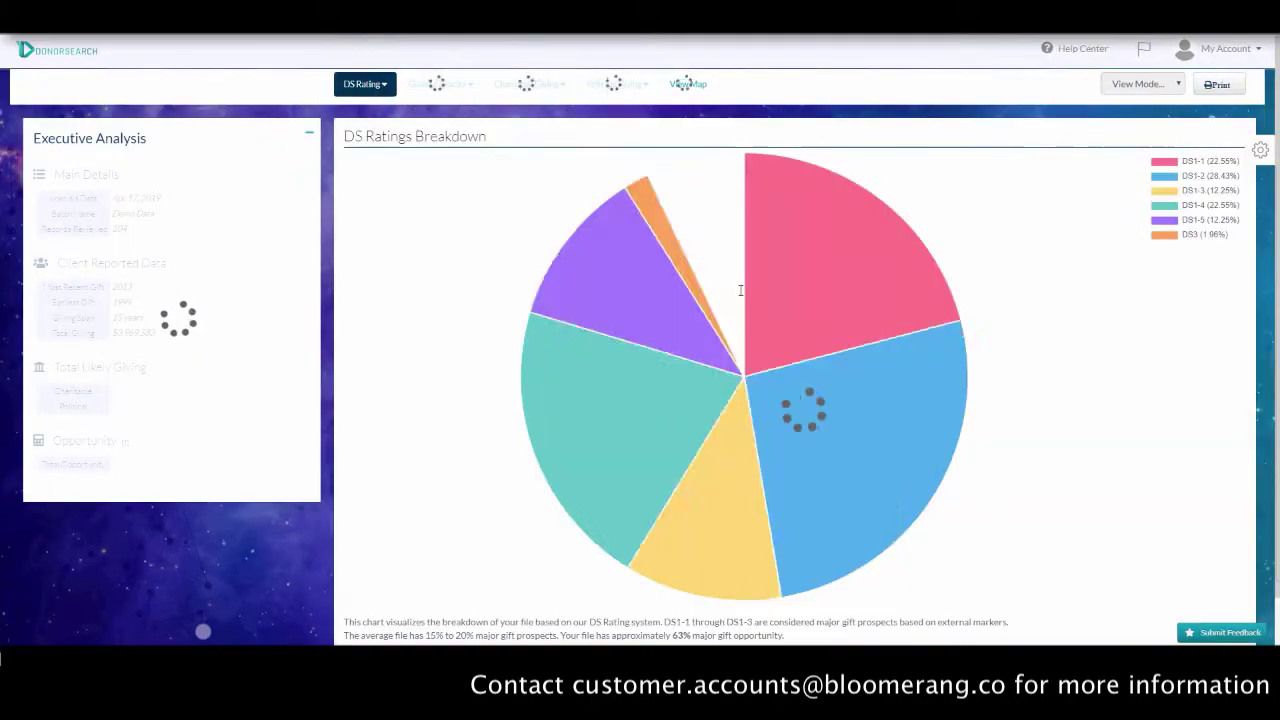
pyautogui.moveTo(745, 276)
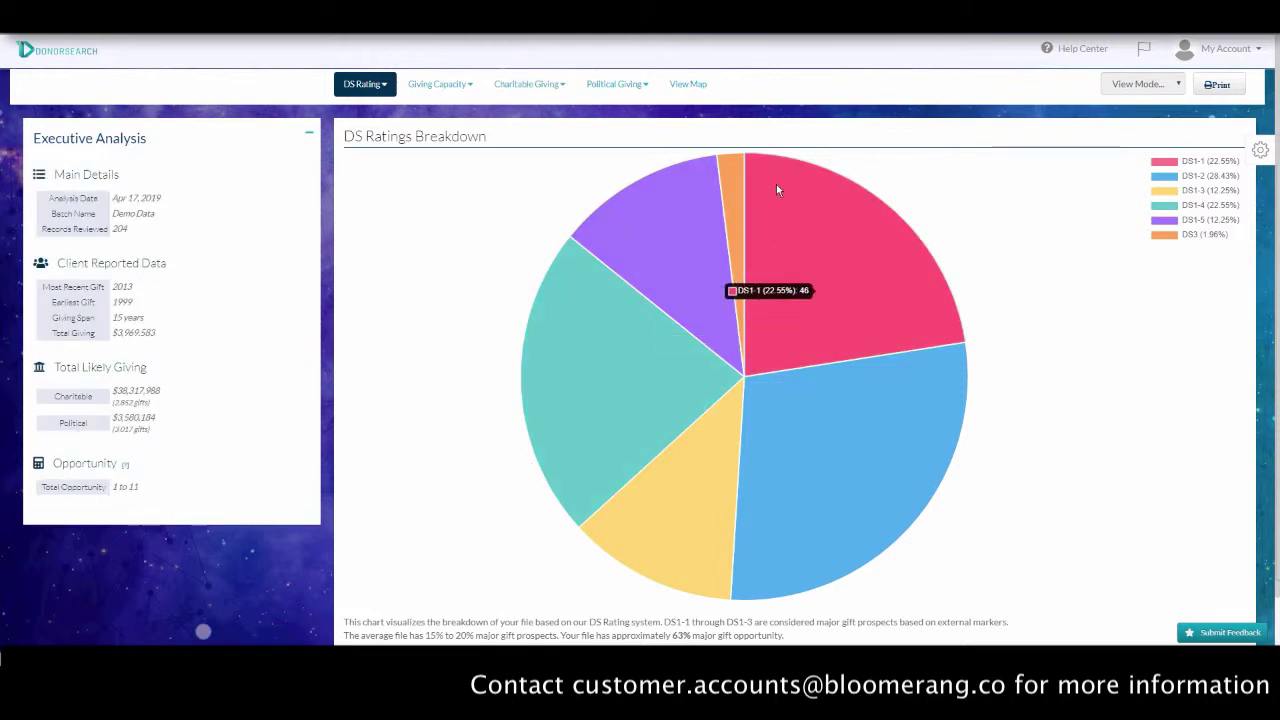
pyautogui.click(871, 312)
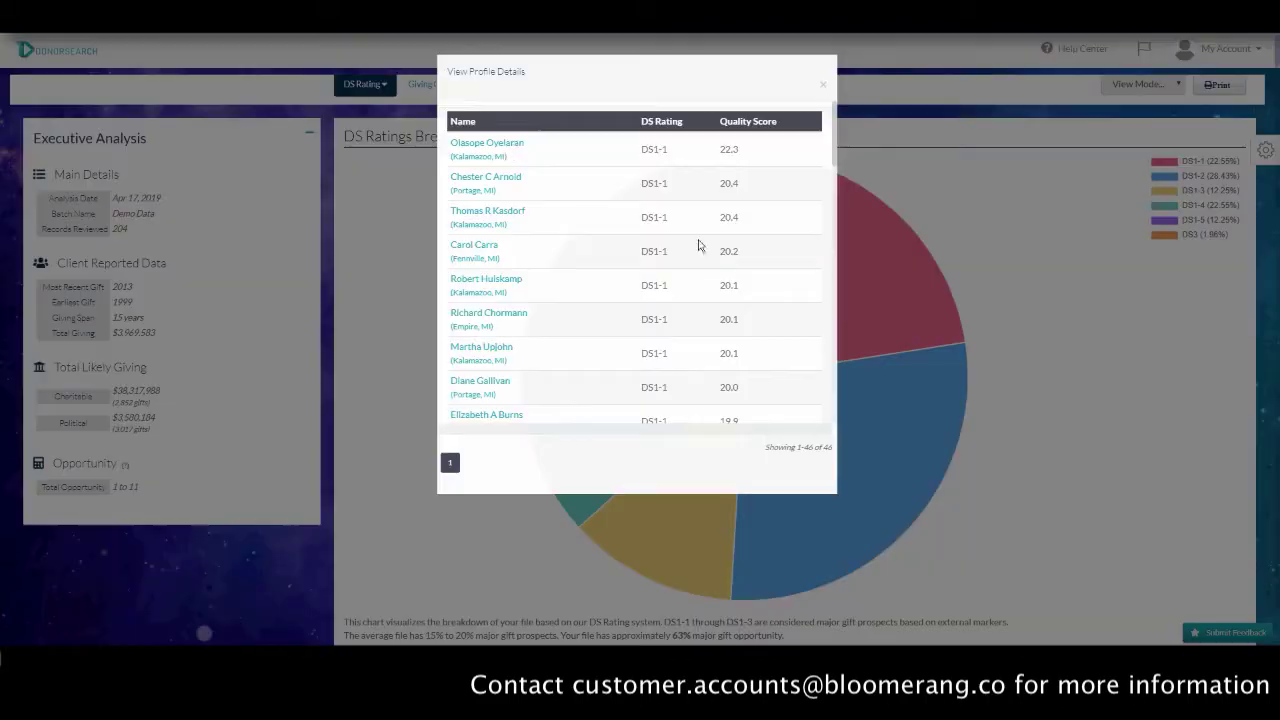
pyautogui.click(822, 88)
# Show the DS1-1 Affinity chart and inspect its bottom and top quartile slices
pyautogui.click(365, 84)
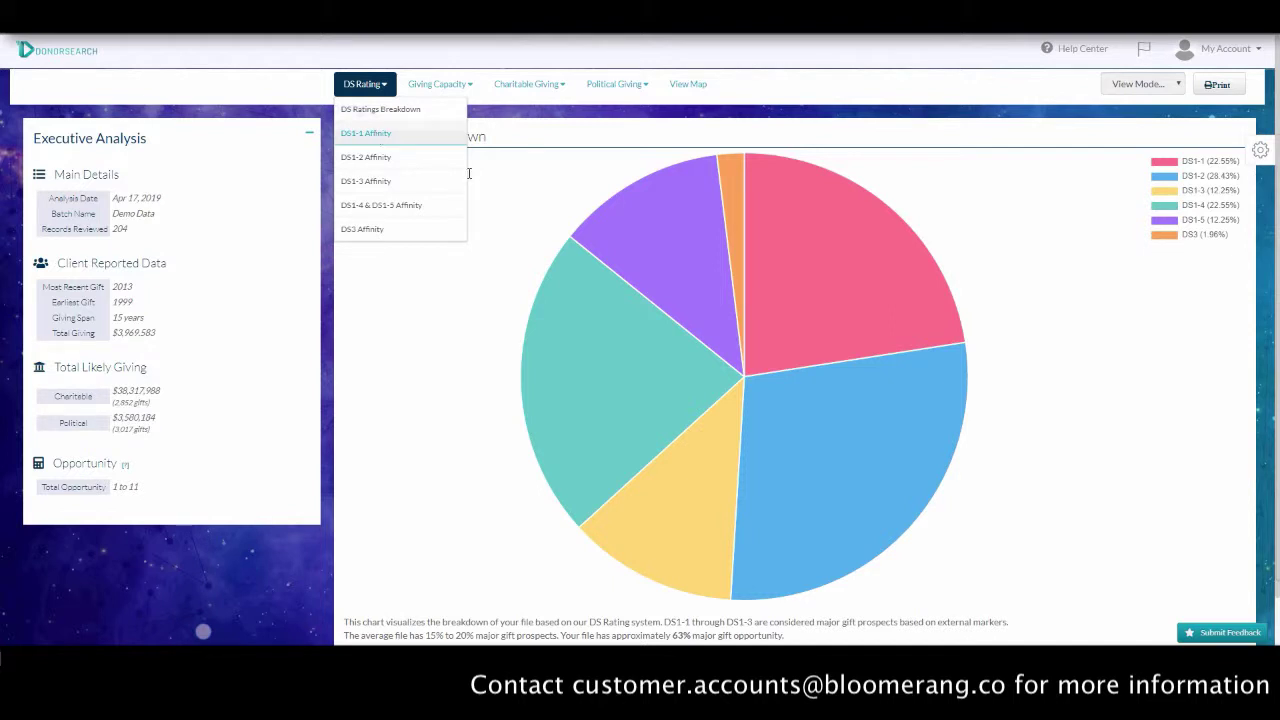
pyautogui.click(377, 134)
pyautogui.moveTo(530, 250)
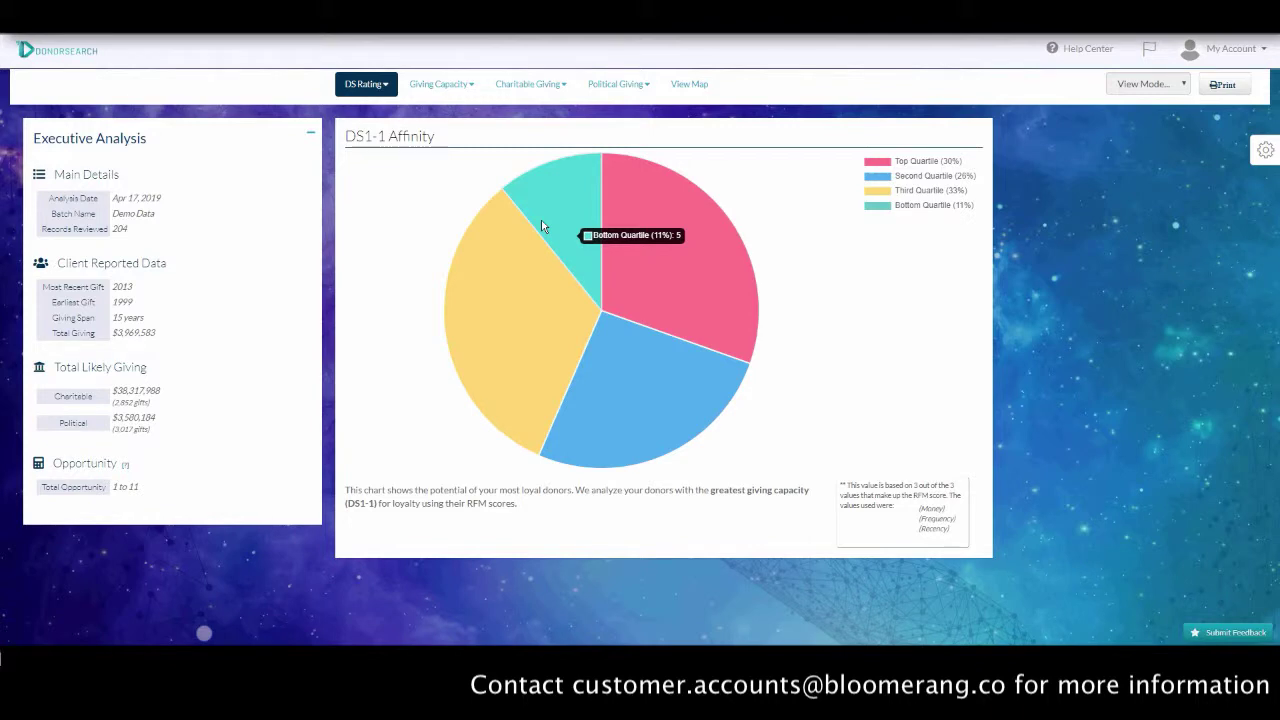
pyautogui.moveTo(675, 230)
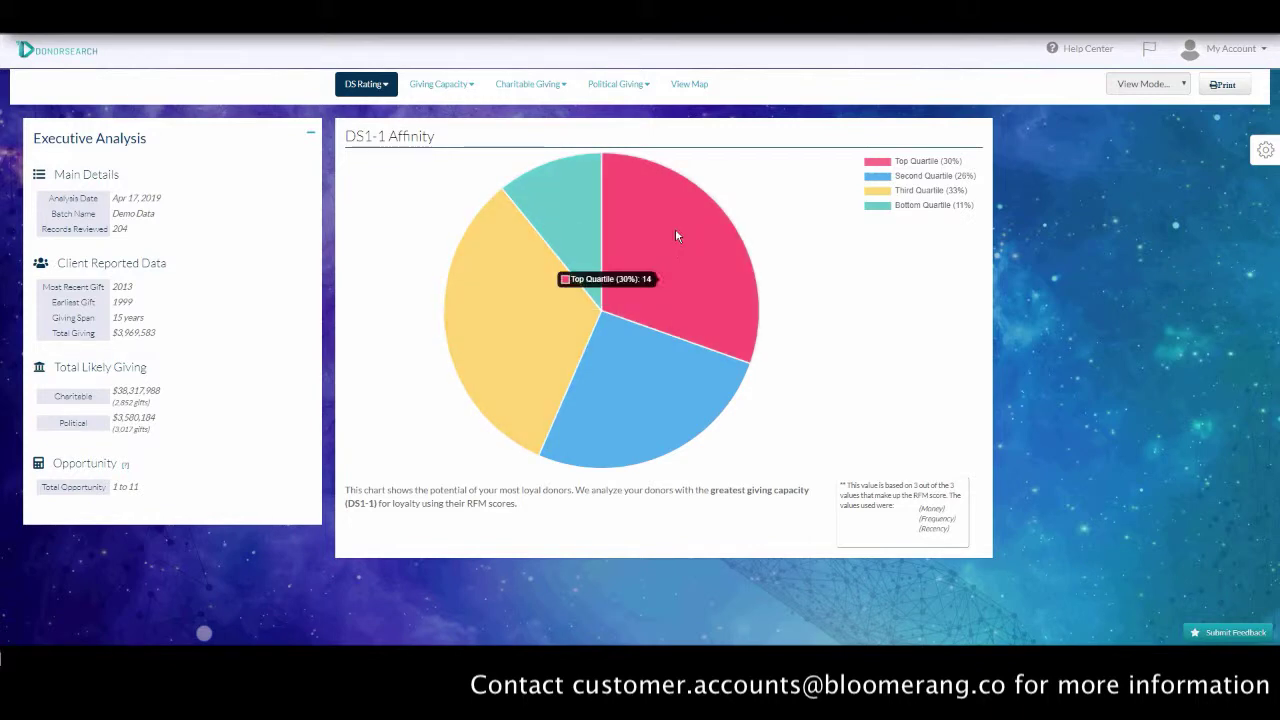
# View the top quartile's donor profiles with their RFM scores, then those of the bottom quartile
pyautogui.click(677, 230)
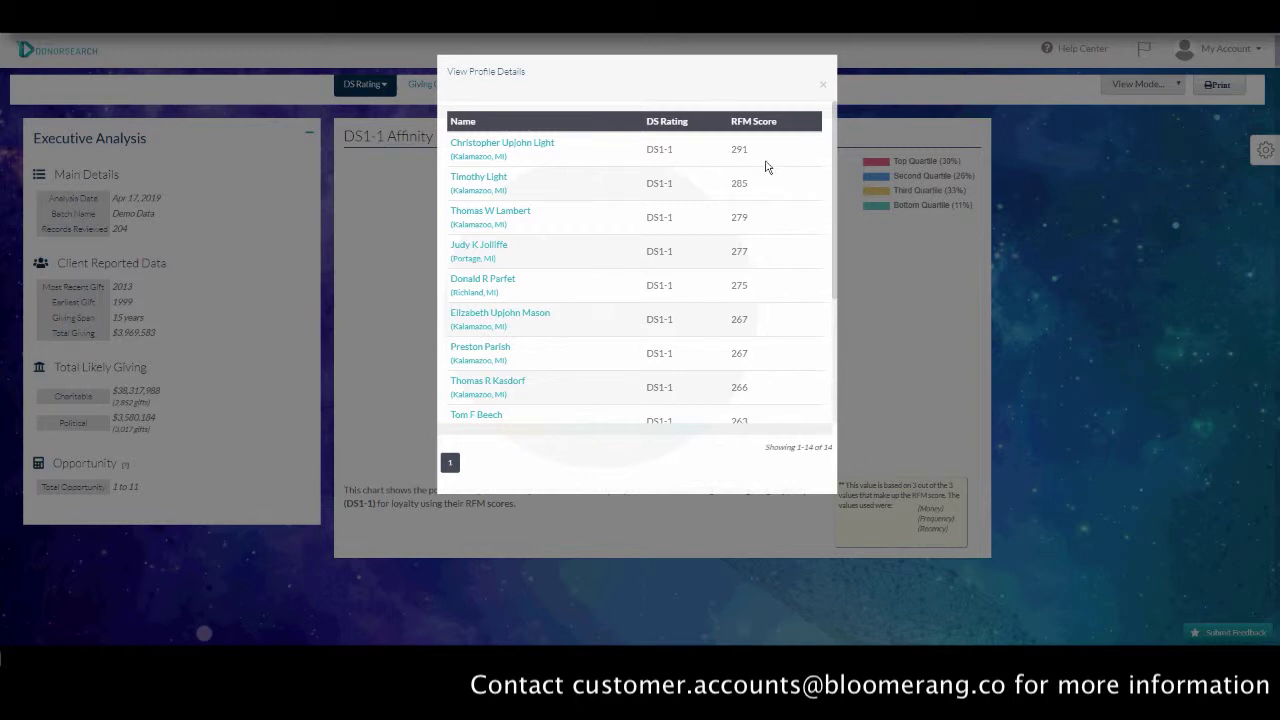
pyautogui.moveTo(647, 152); pyautogui.dragTo(674, 155)
pyautogui.scroll(-1, 568, 380)
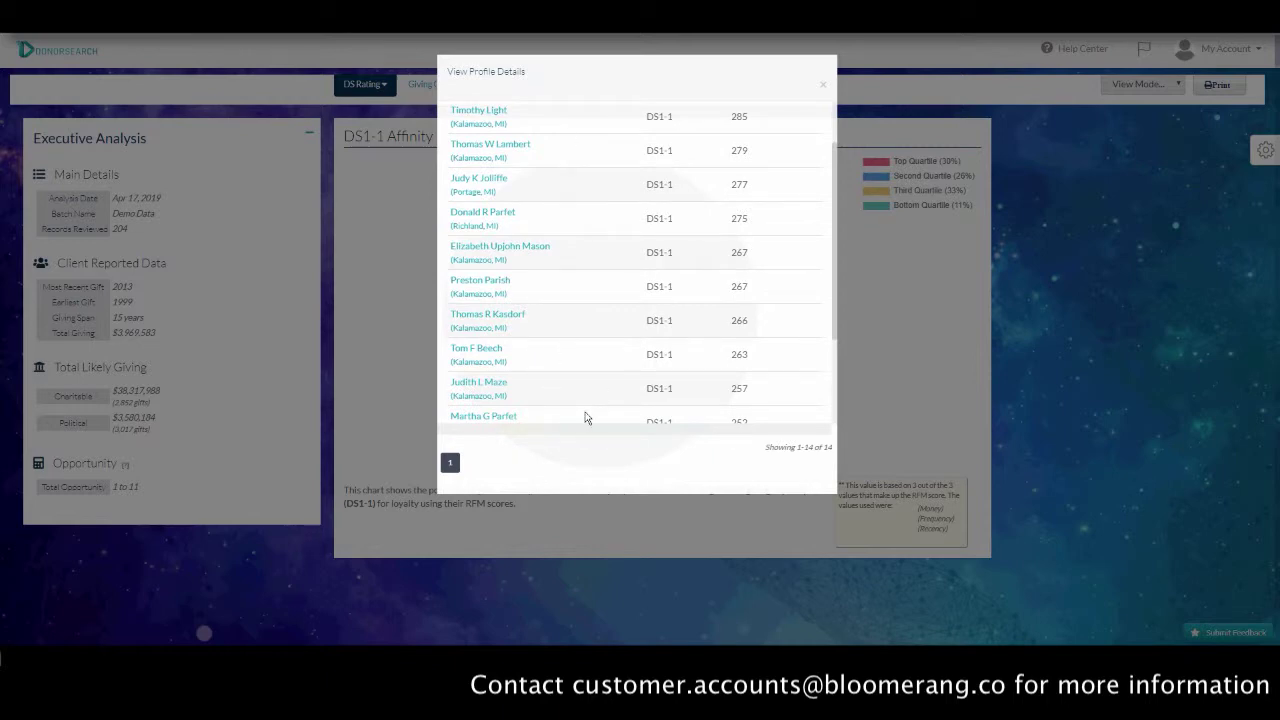
pyautogui.click(823, 86)
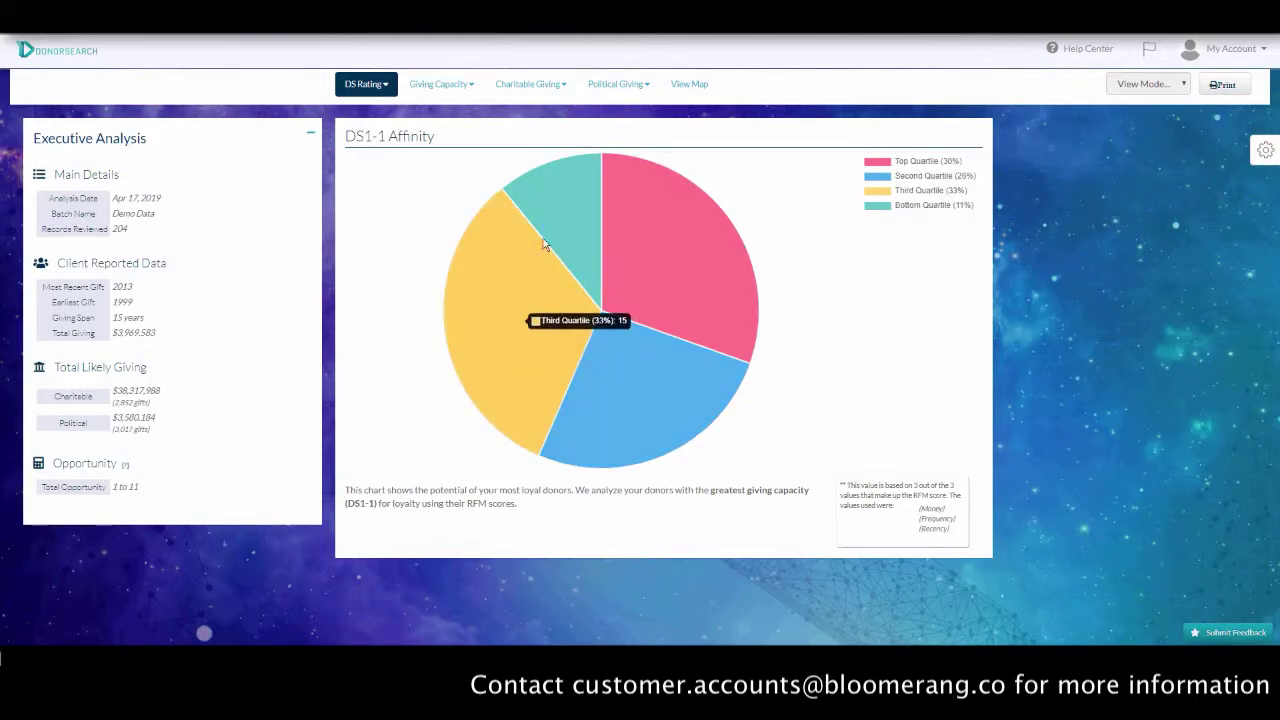
pyautogui.click(550, 226)
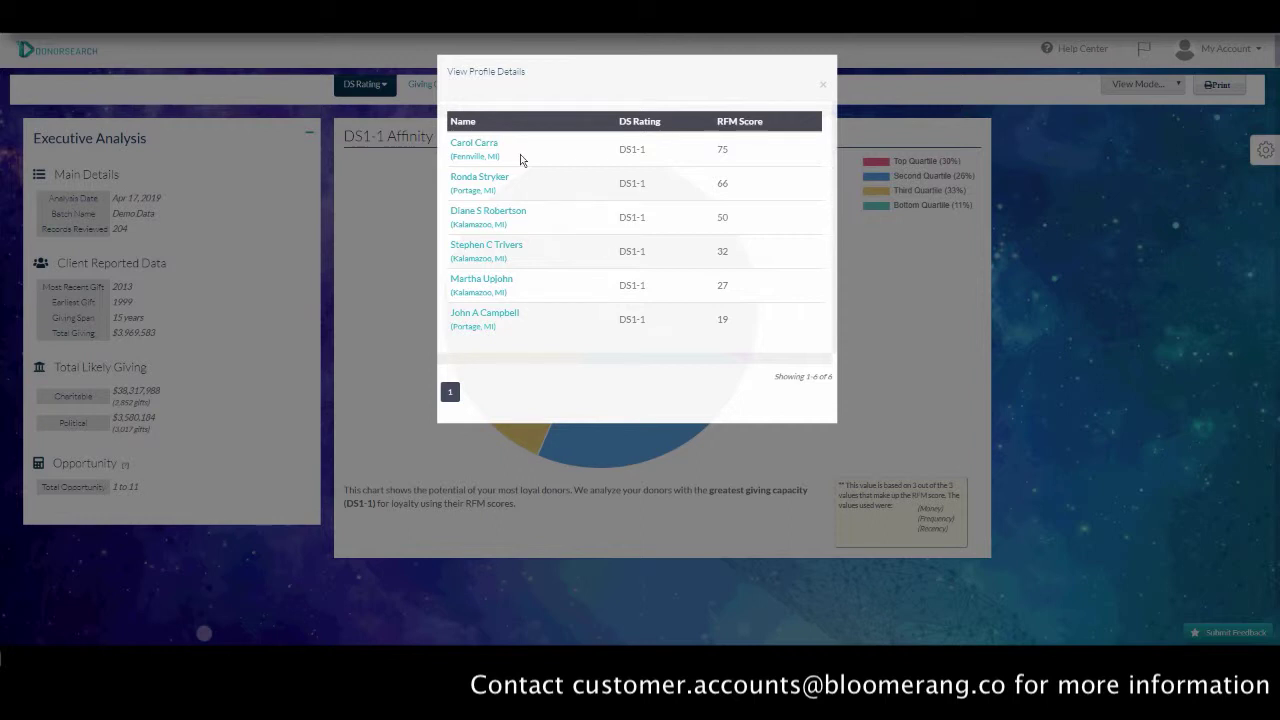
pyautogui.click(824, 86)
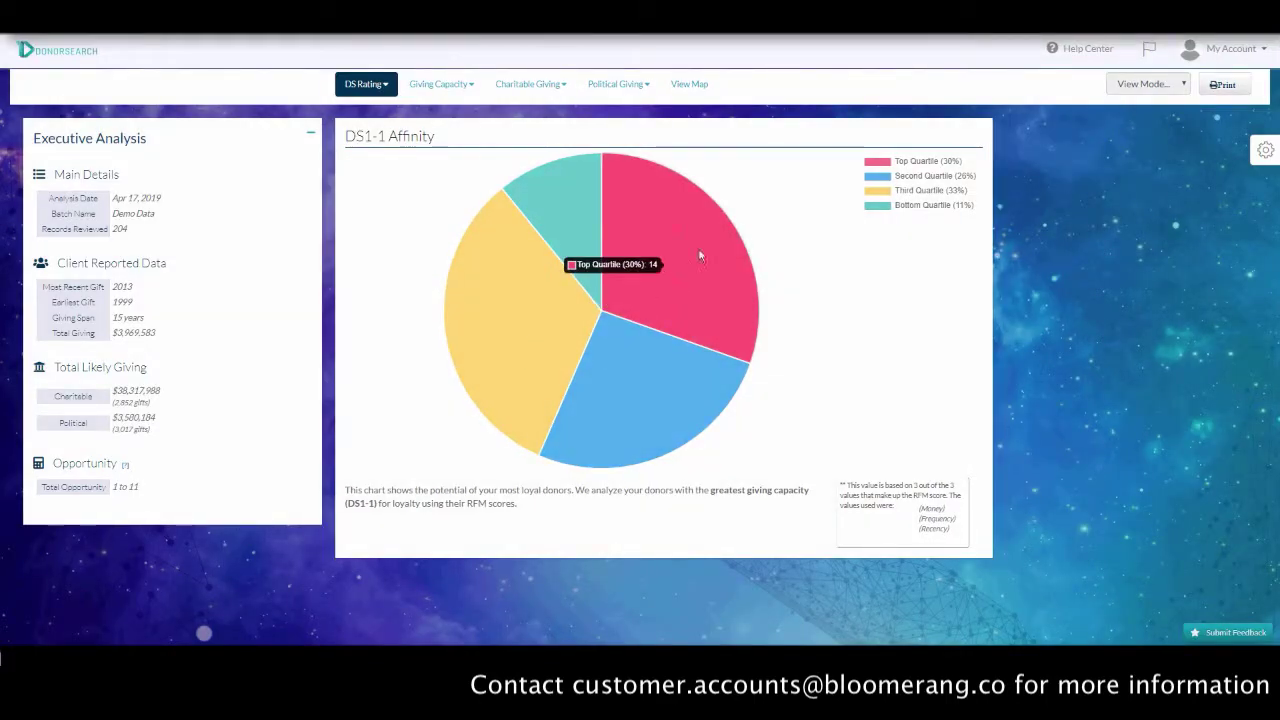
# Show the Capacity Range chart of the donors' giving capacity
pyautogui.click(455, 87)
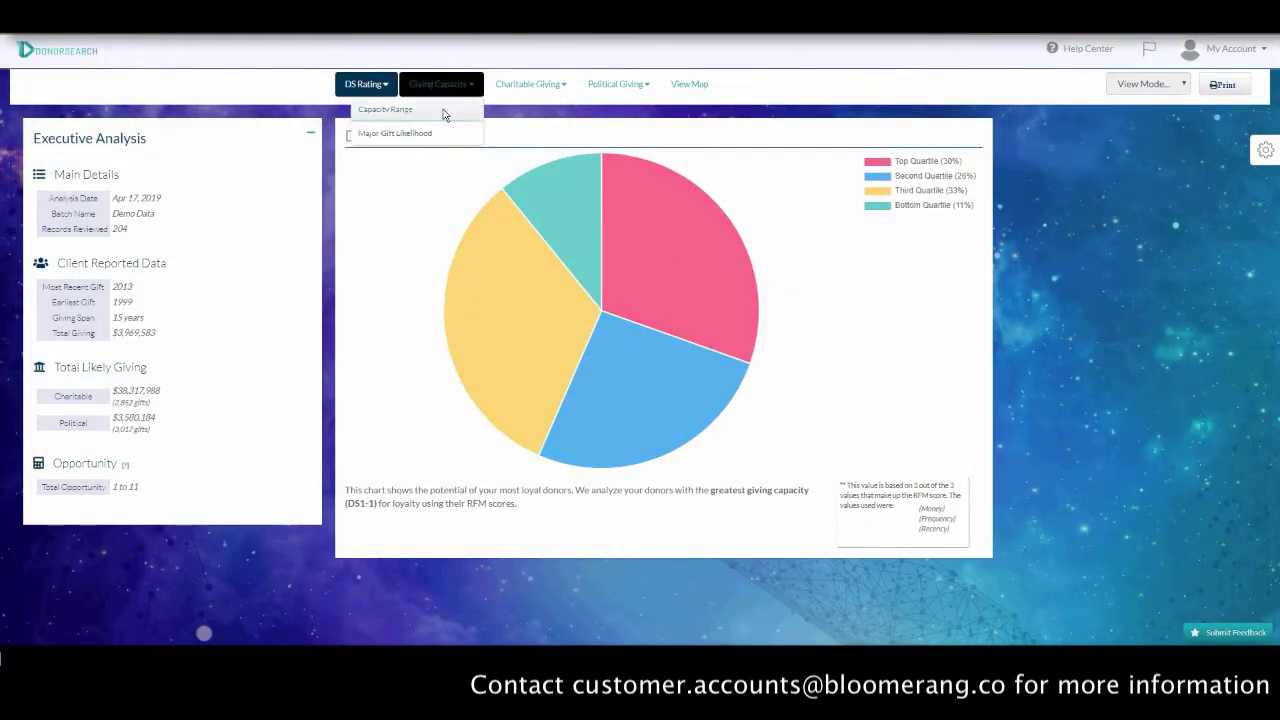
pyautogui.click(435, 113)
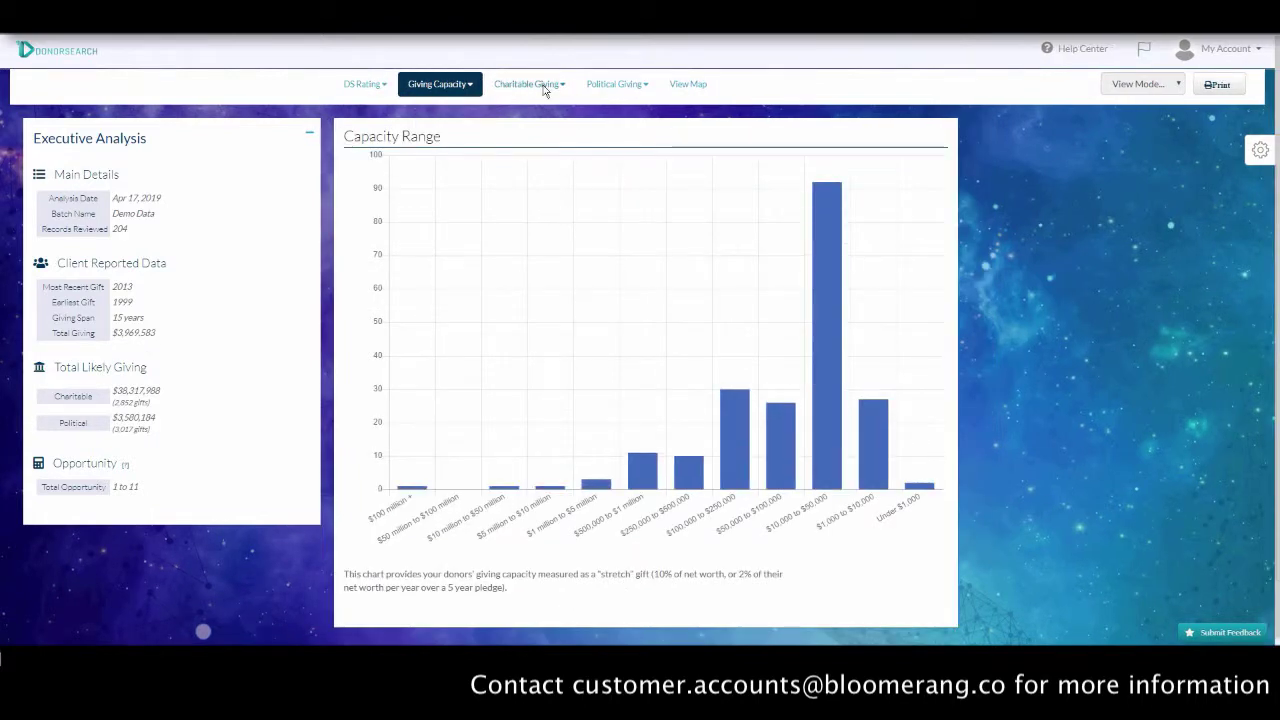
# Show the chart of charitable giving by number of gifts per organization, followed by the largest political giving by organization
pyautogui.click(545, 87)
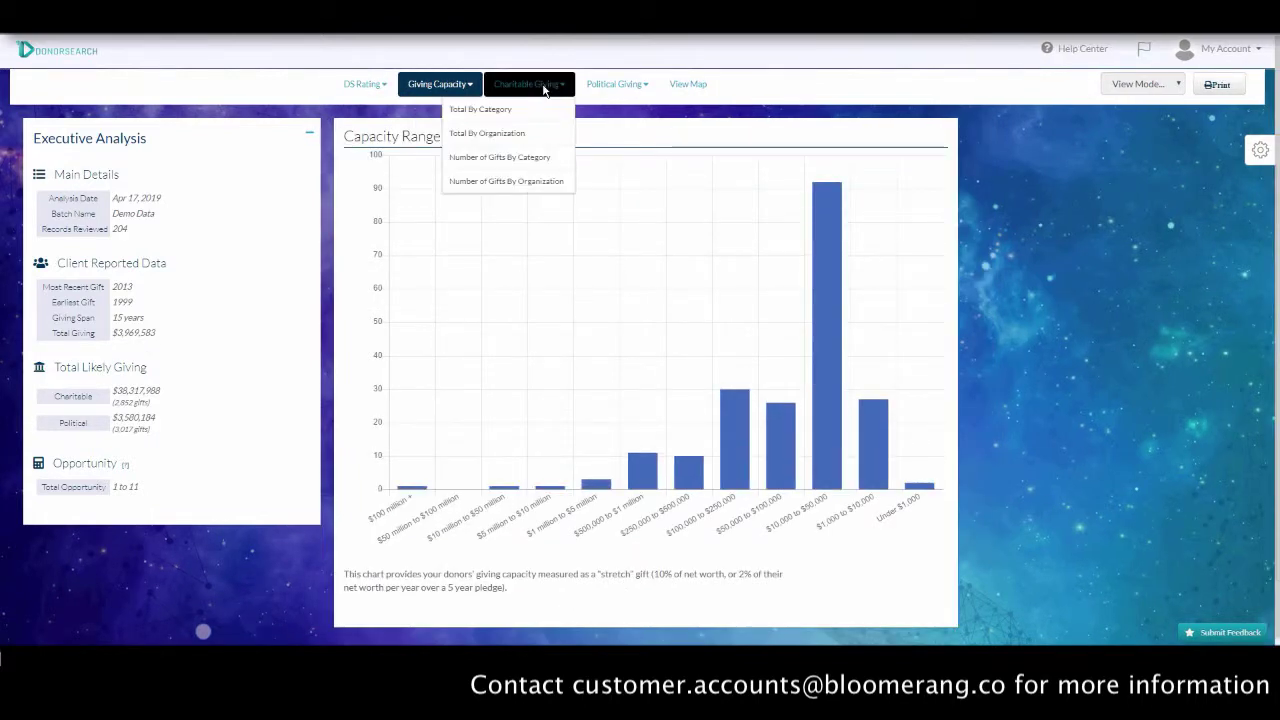
pyautogui.click(535, 182)
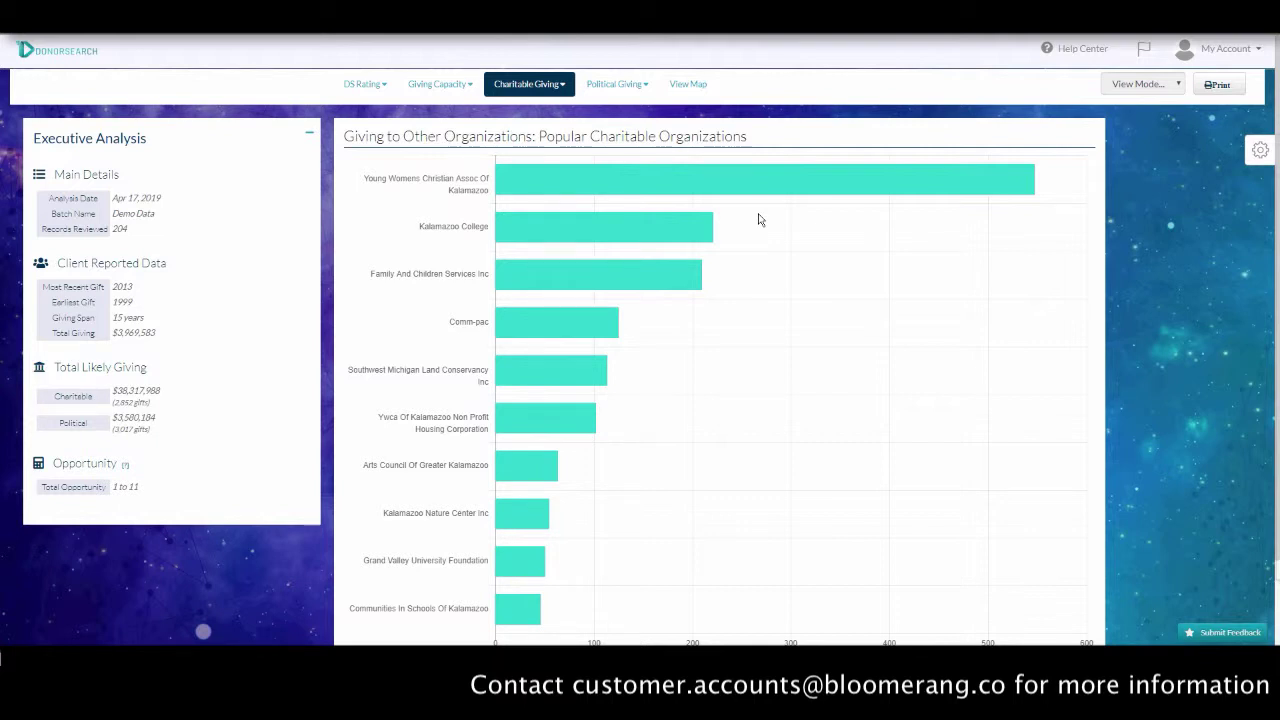
pyautogui.click(618, 88)
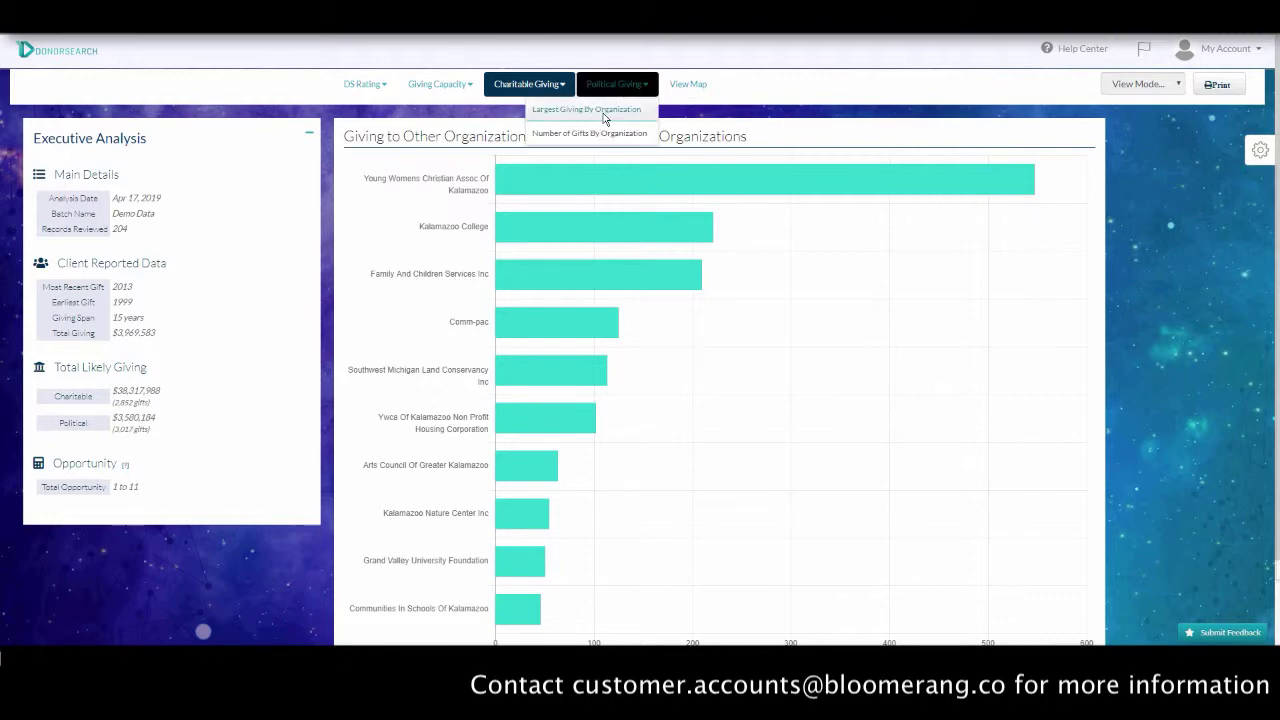
pyautogui.click(604, 112)
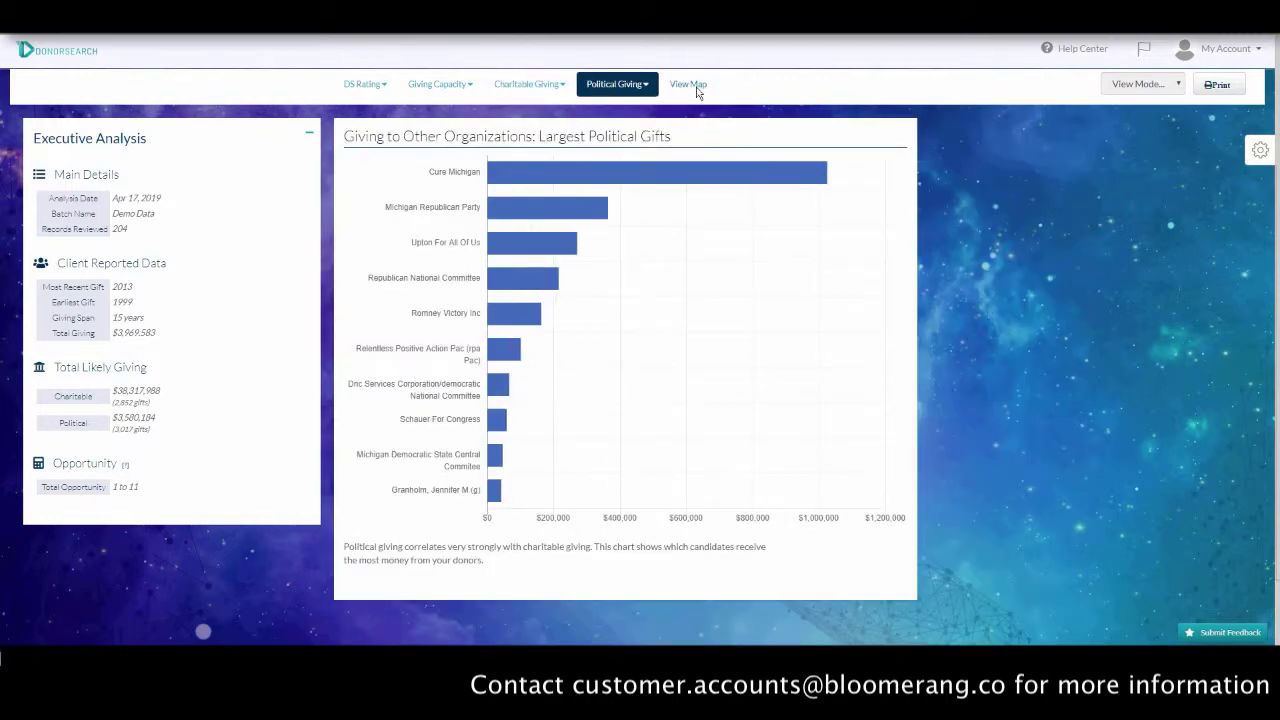
# Open the dynamic map of the portfolio's donor profiles and examine their locations across the United States
pyautogui.click(692, 86)
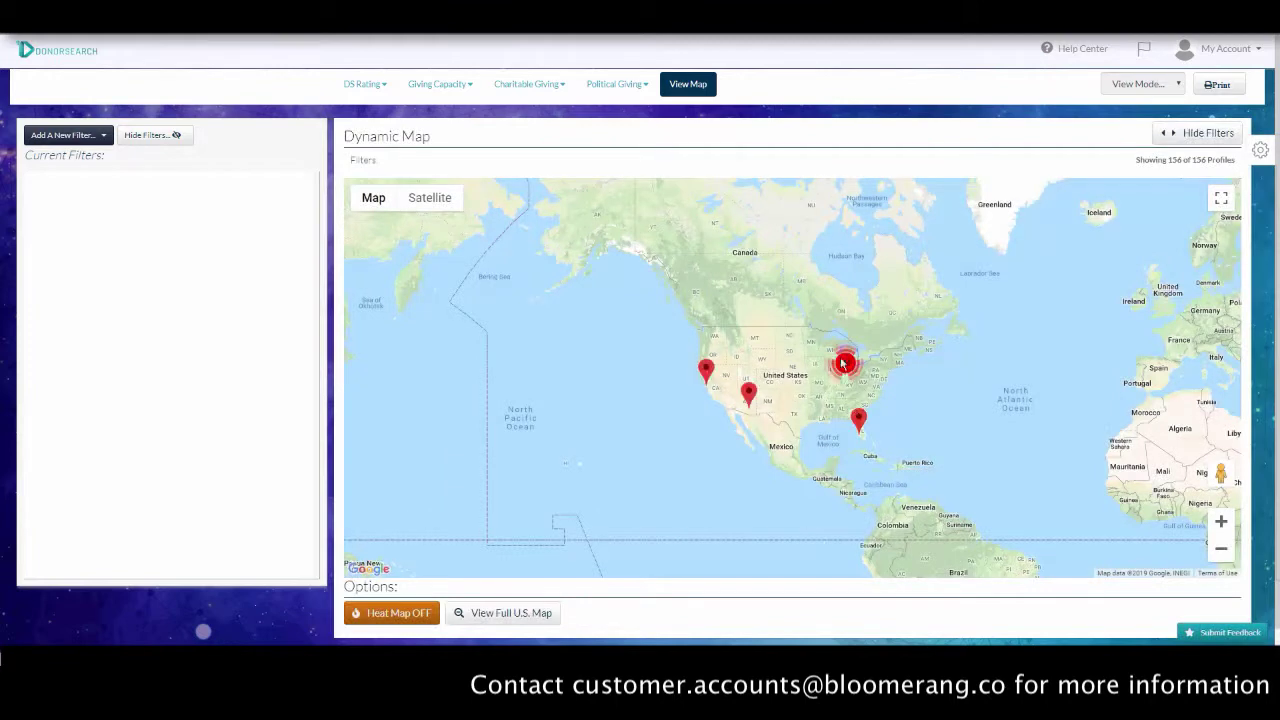
pyautogui.click(1222, 522)
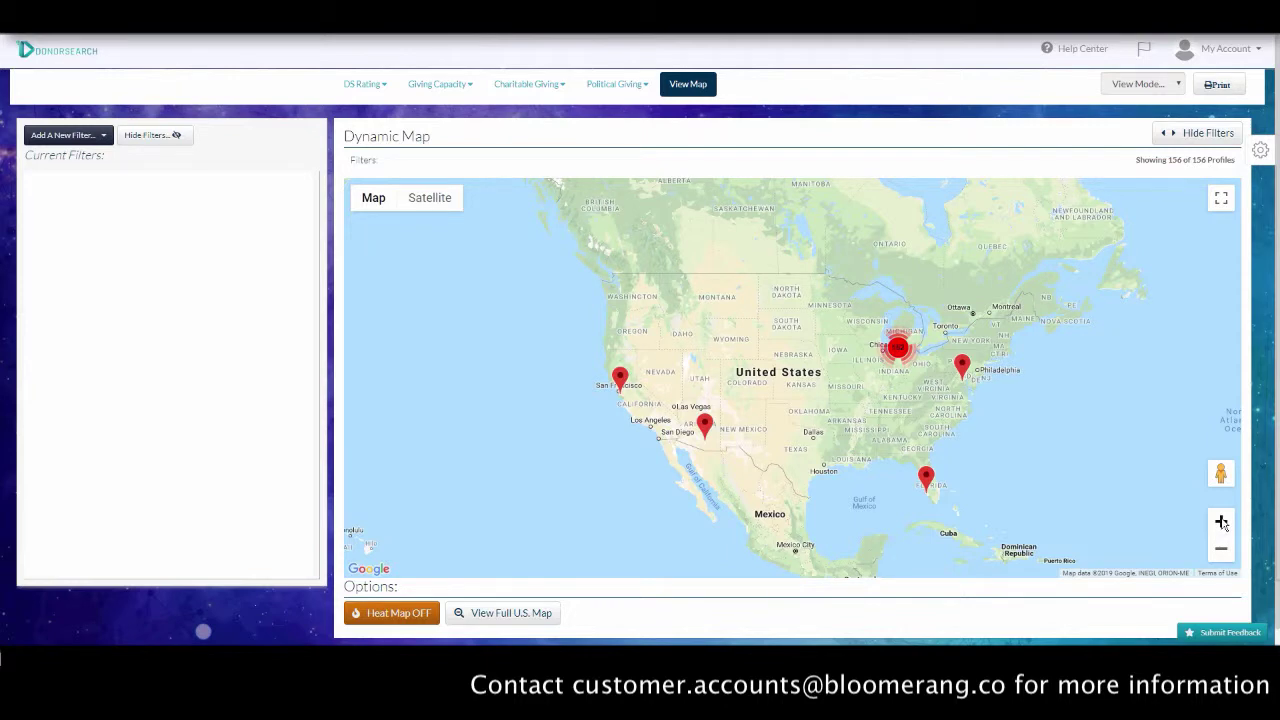
pyautogui.click(1222, 522)
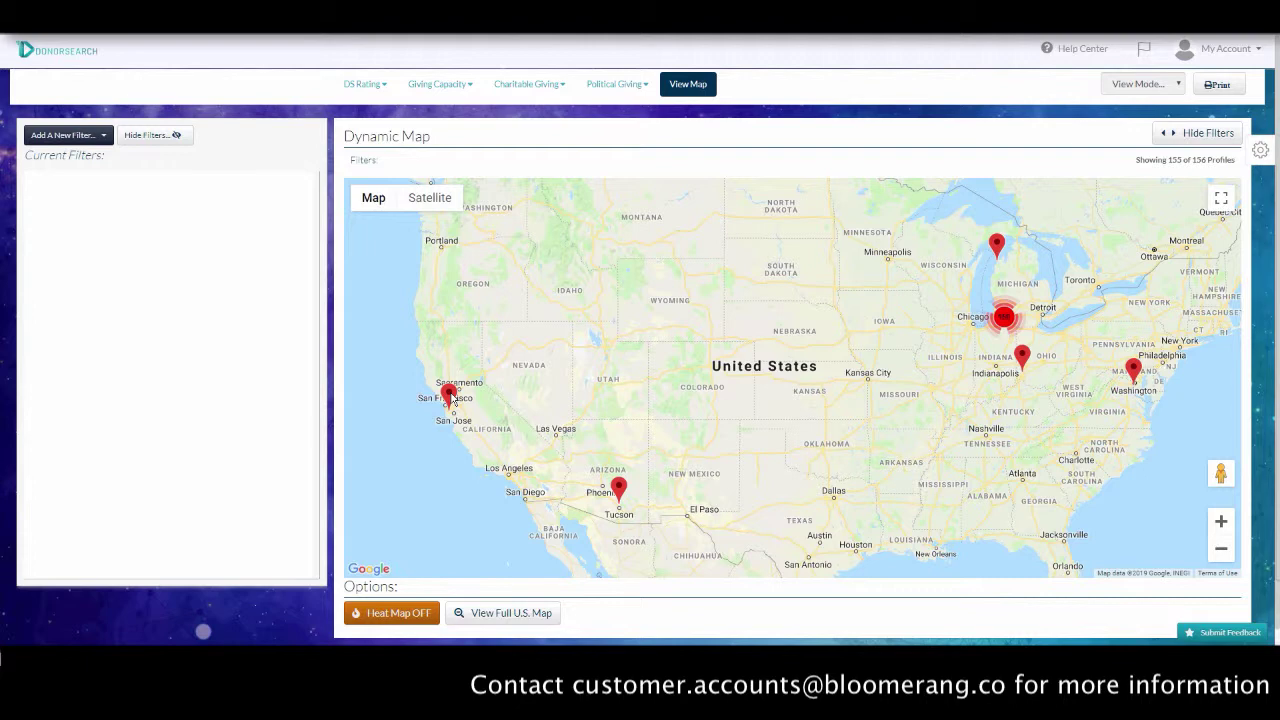
# Add a DS-Rating filter to the donor map
pyautogui.click(72, 135)
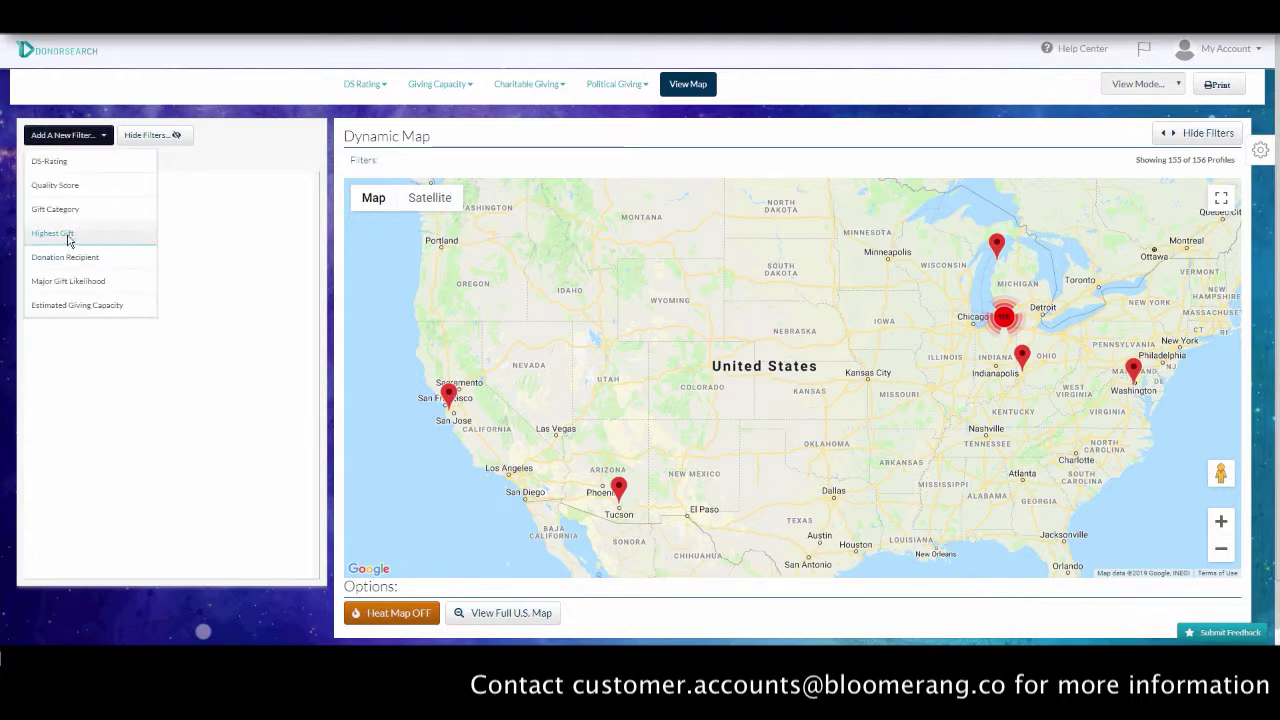
pyautogui.click(78, 163)
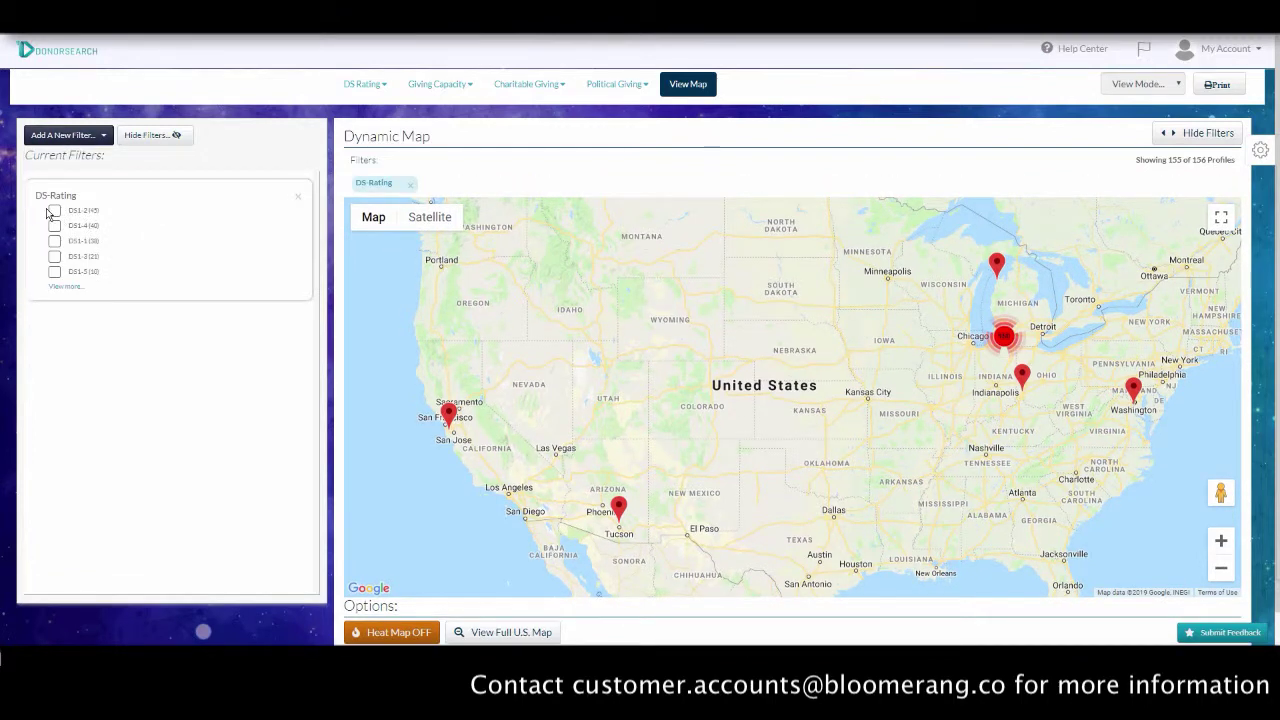